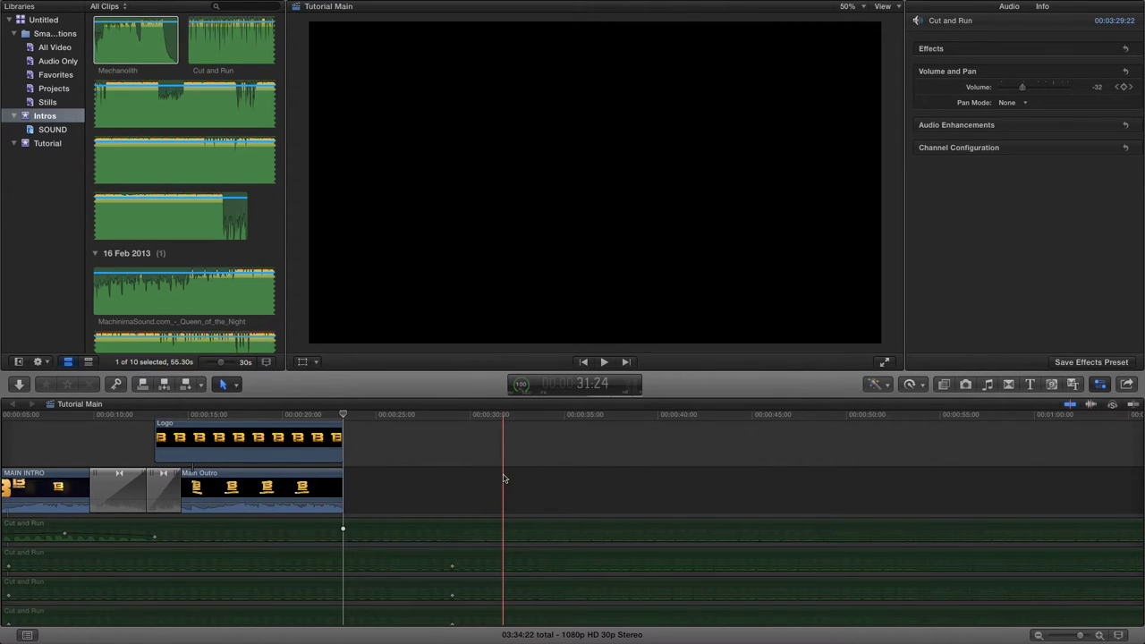
scroll(506, 478, left, 4)
click(338, 487)
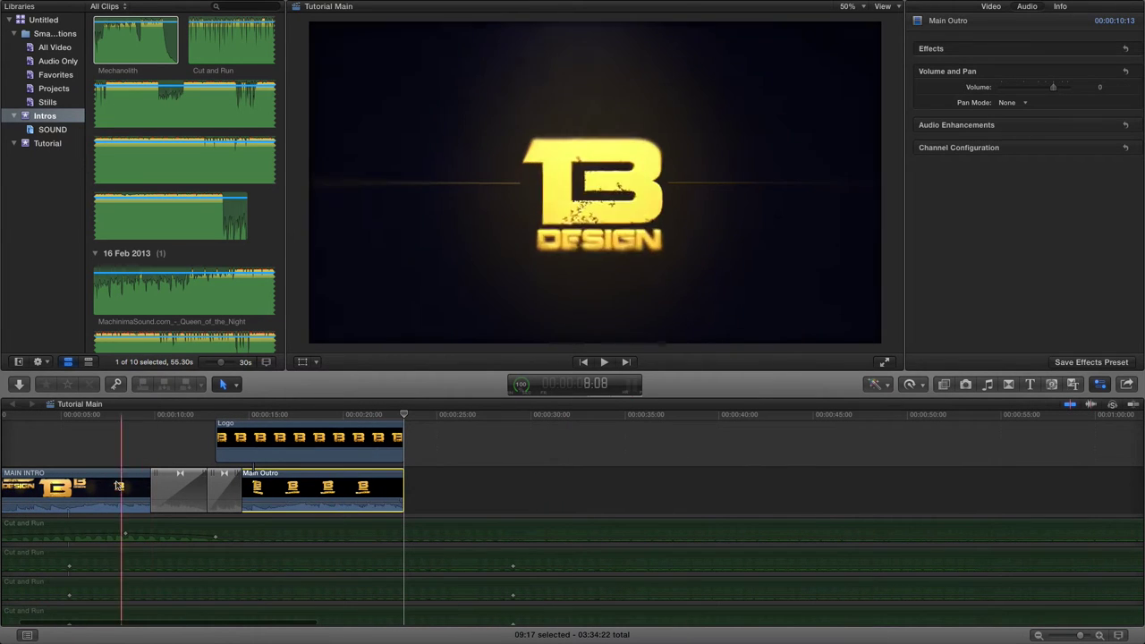
click(285, 439)
click(131, 487)
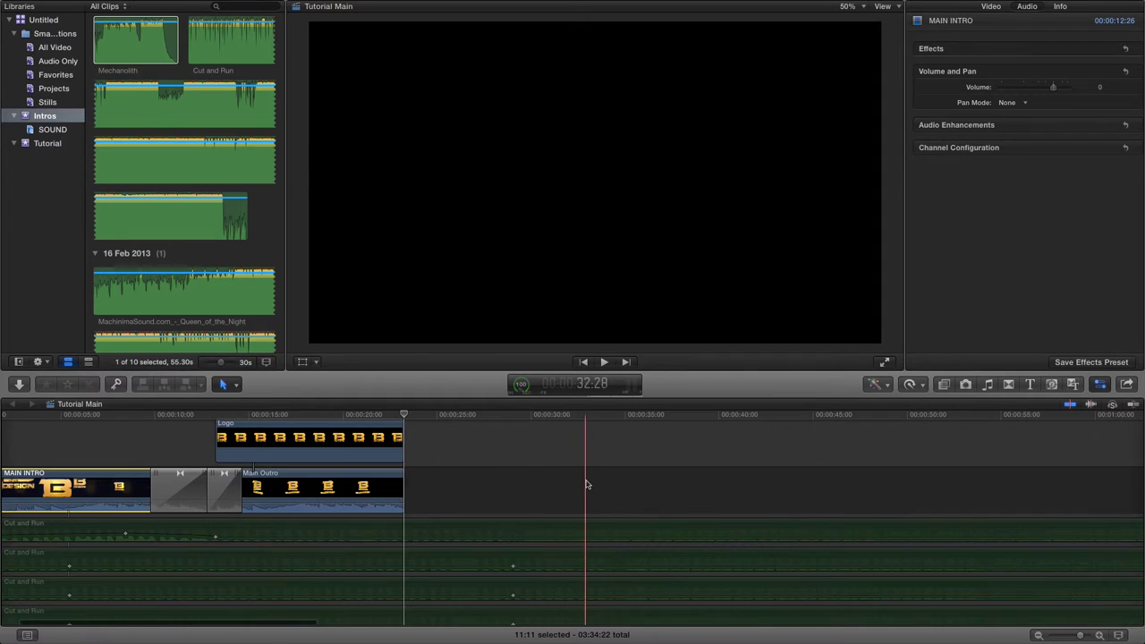
scroll(586, 485, right, 4)
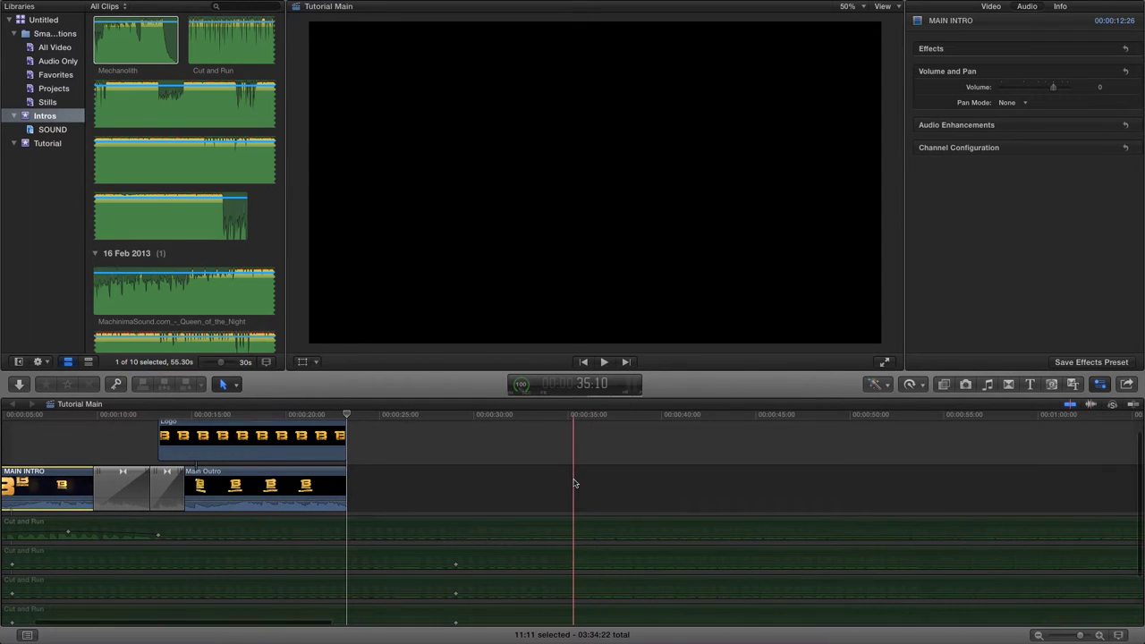
click(541, 529)
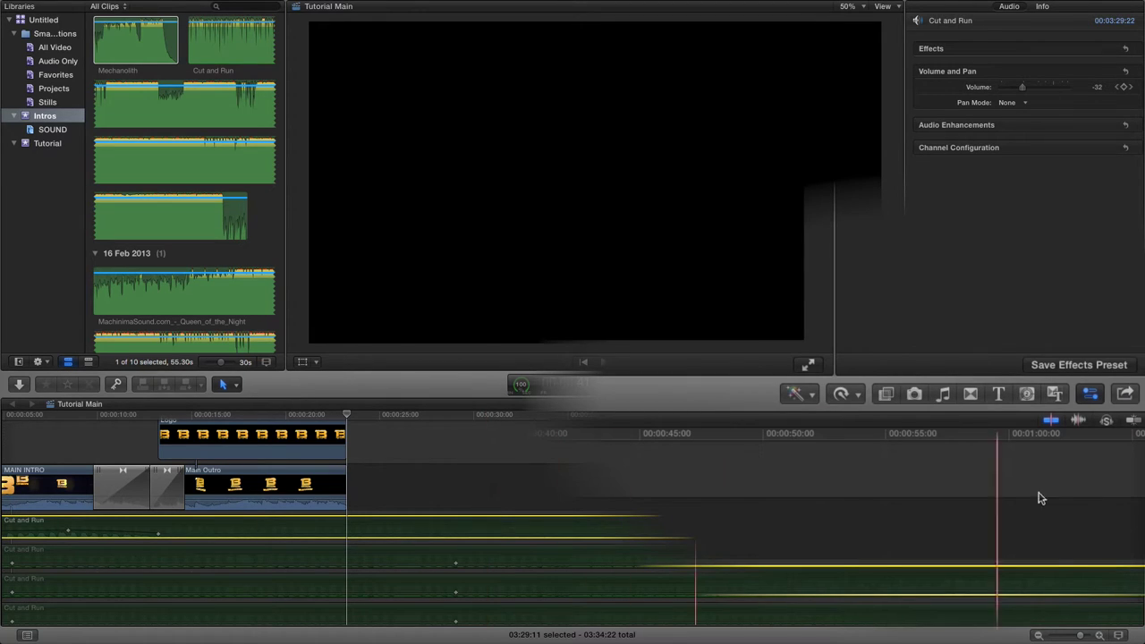
Step: Open the Generators browser and show all generators instead of only the Textures category
click(1027, 395)
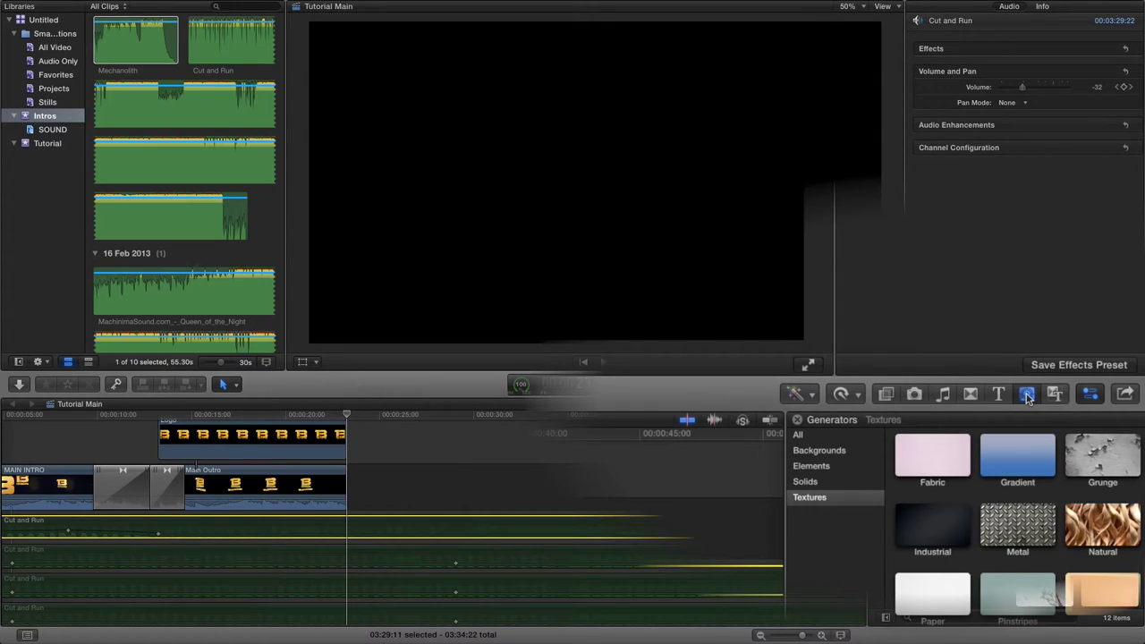
click(1027, 395)
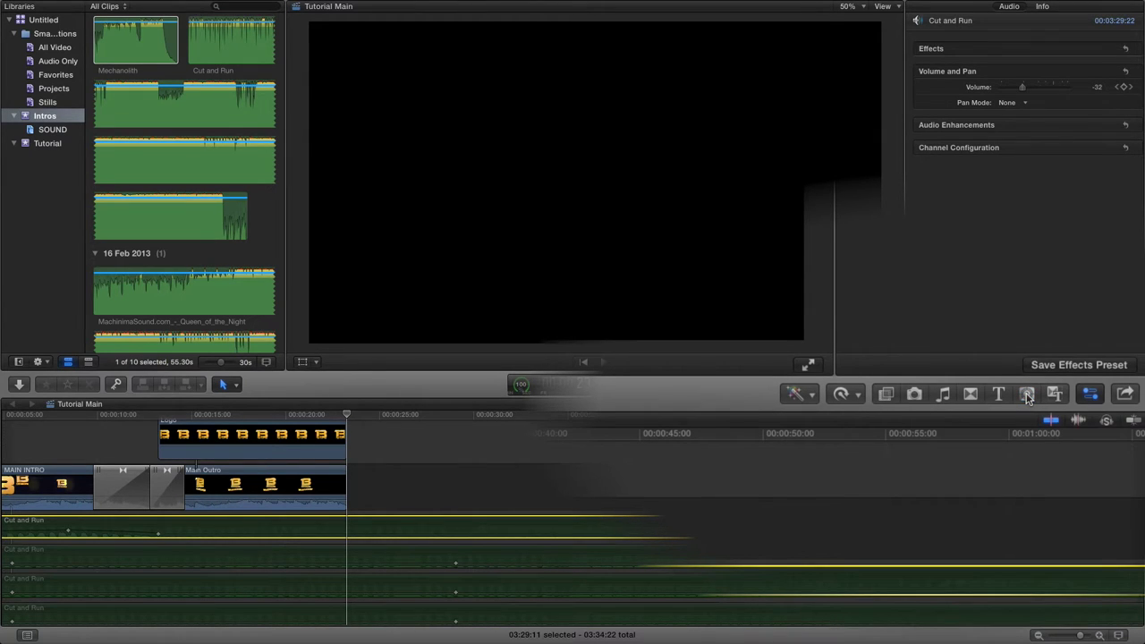
click(1027, 394)
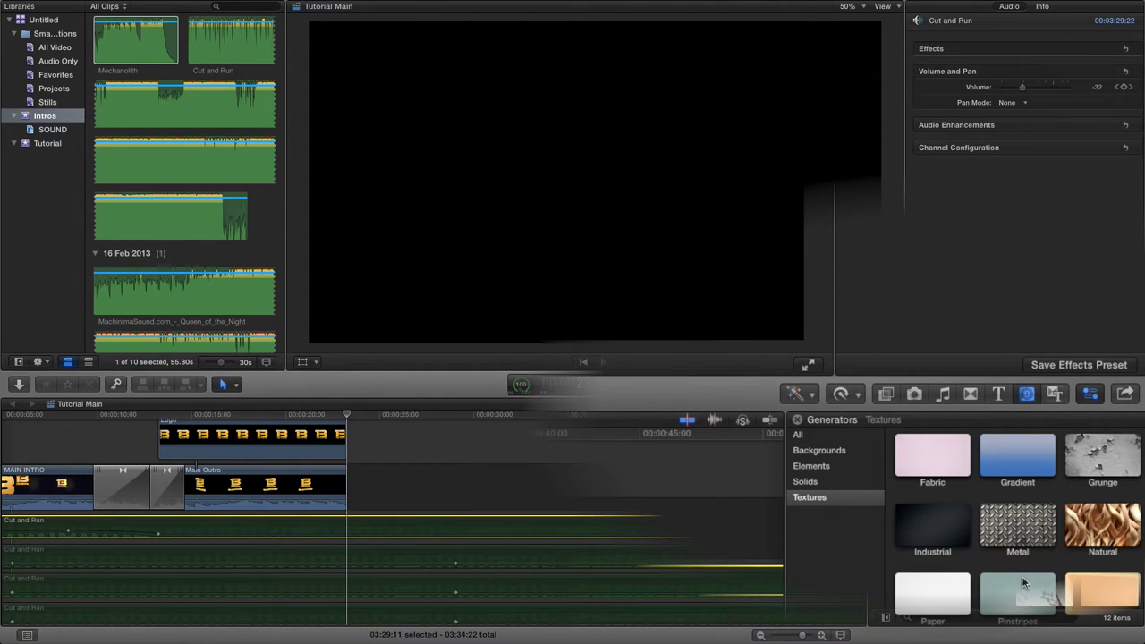
scroll(1025, 578, down, 1)
scroll(1029, 582, up, 2)
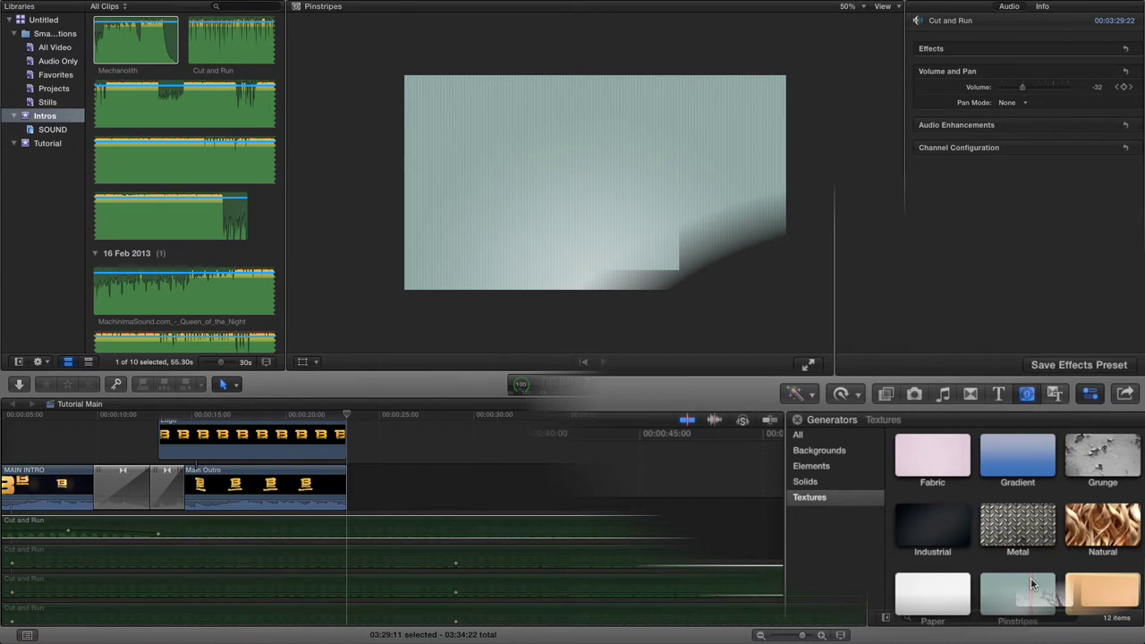
click(839, 505)
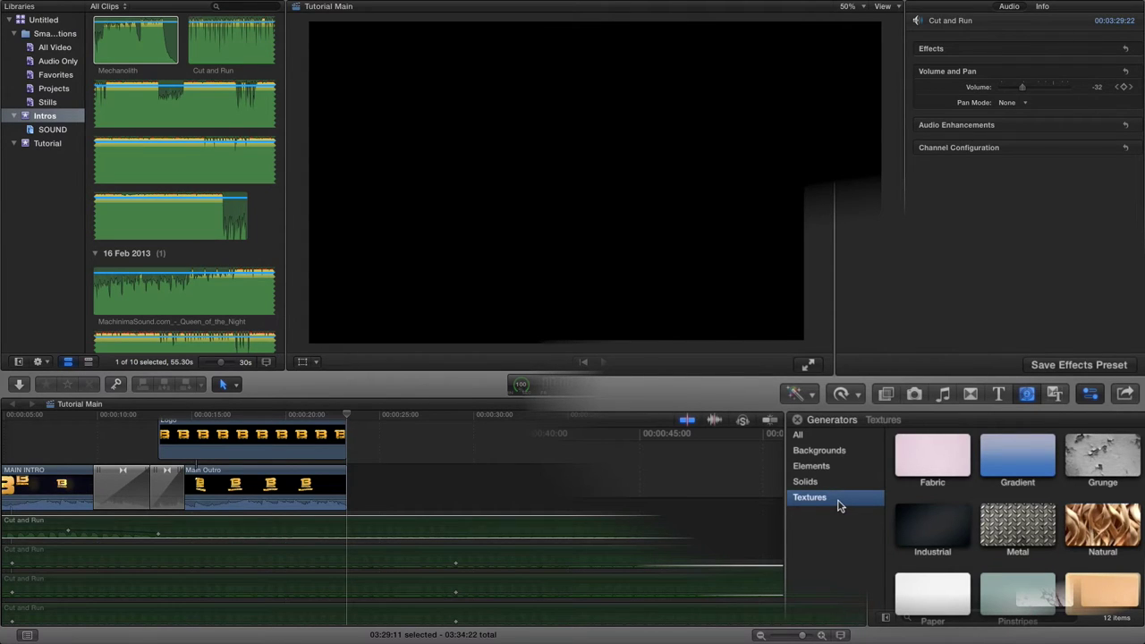
click(805, 436)
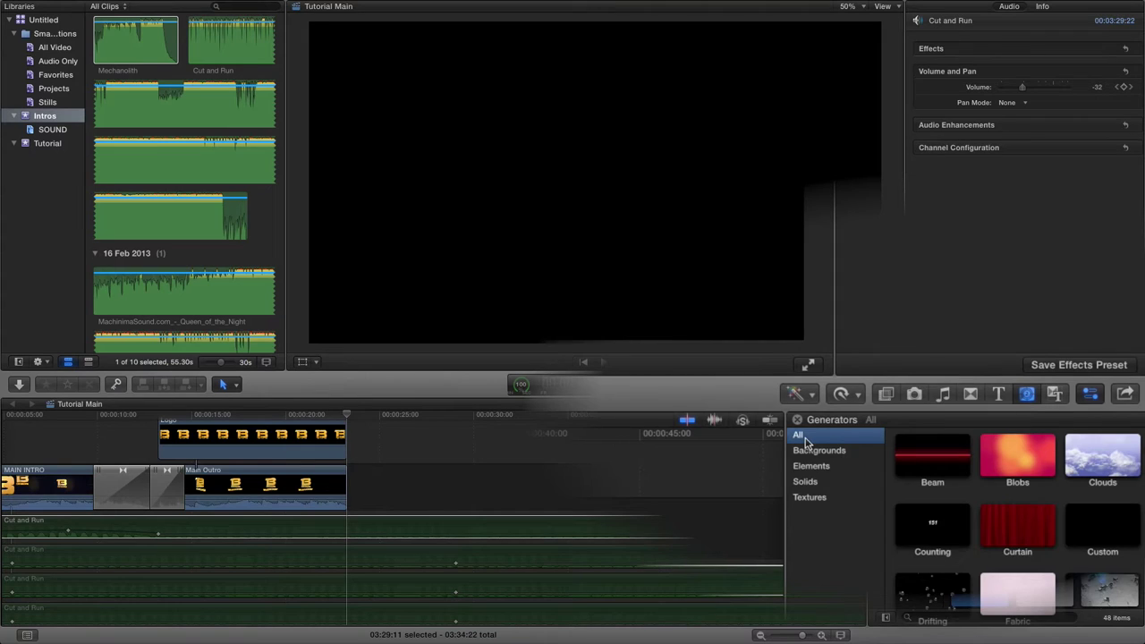
Step: Add the Clouds generator to the primary storyline directly after the Main Outro clip
scroll(1006, 480, down, 5)
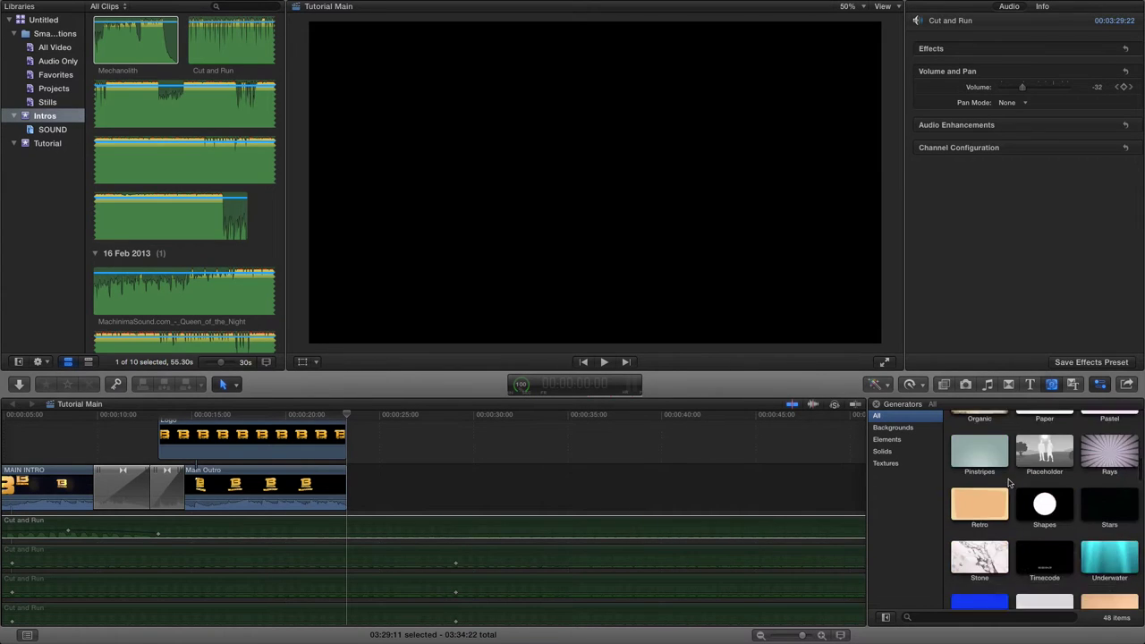
scroll(1007, 482, up, 8)
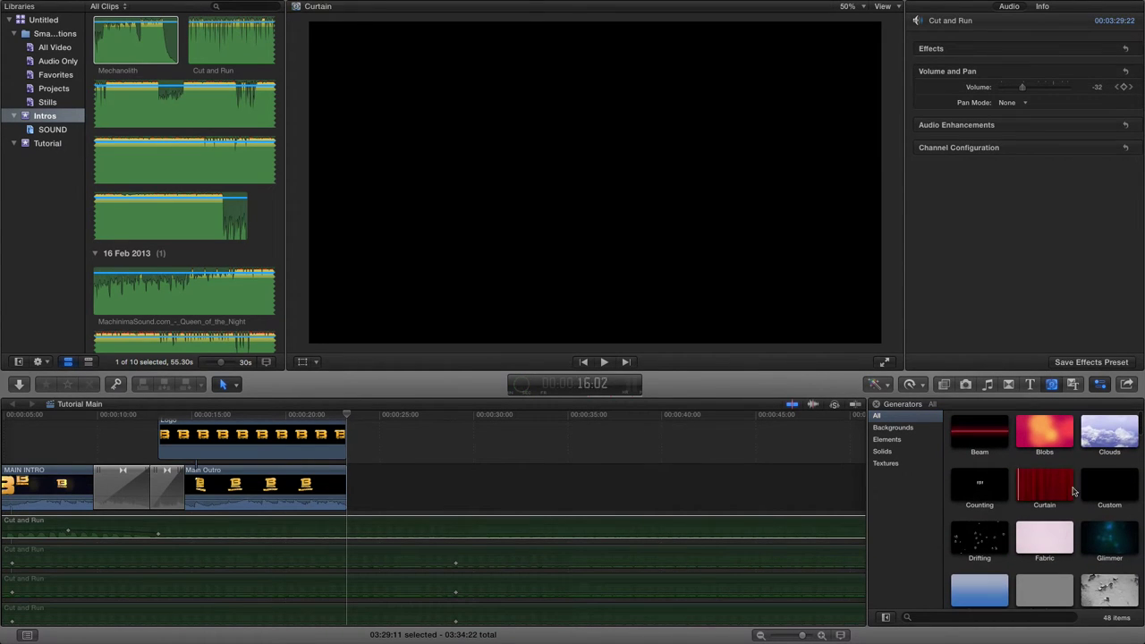
click(1110, 438)
drag(1109, 437, 373, 485)
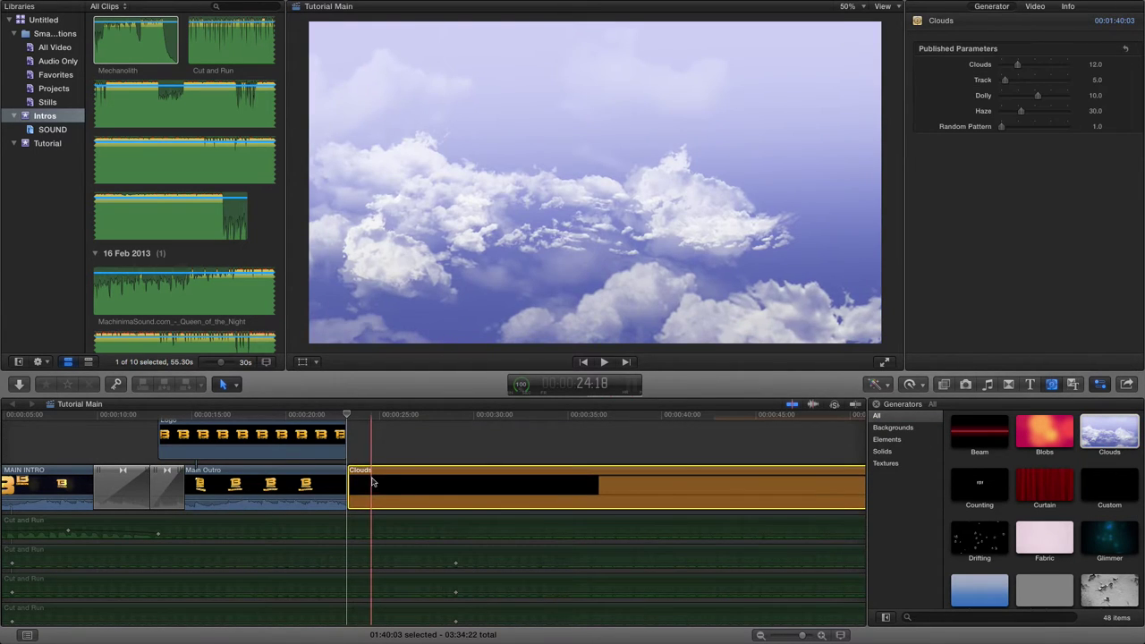
Step: Trim the end of the Clouds clip in the timeline so its duration is about 30:22
scroll(511, 474, right, 5)
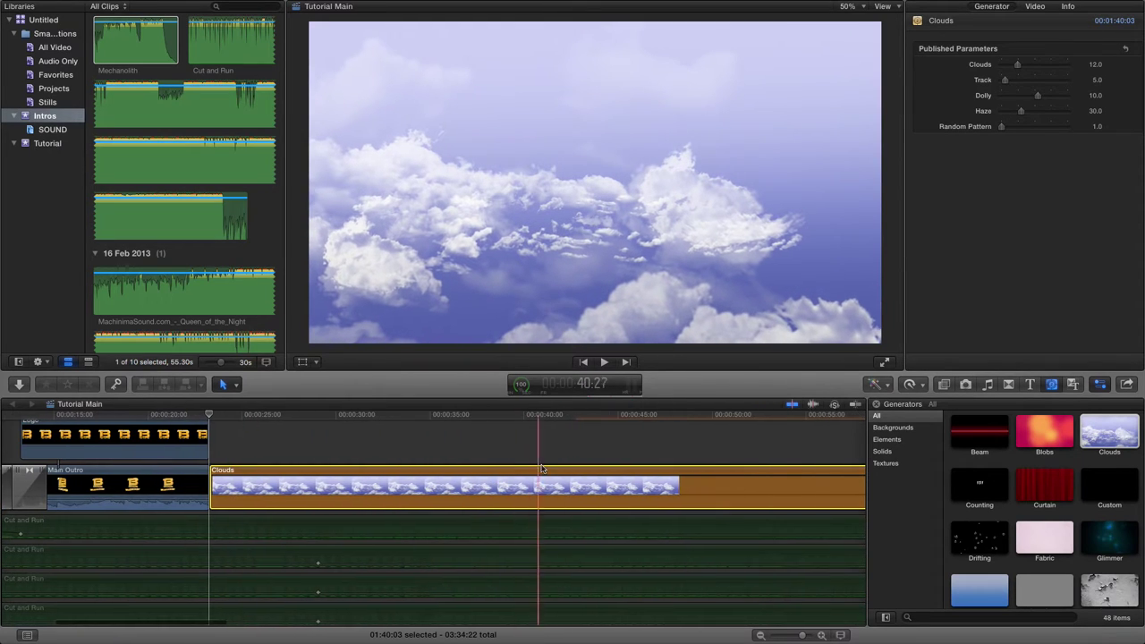
scroll(542, 468, right, 2)
scroll(541, 467, left, 1)
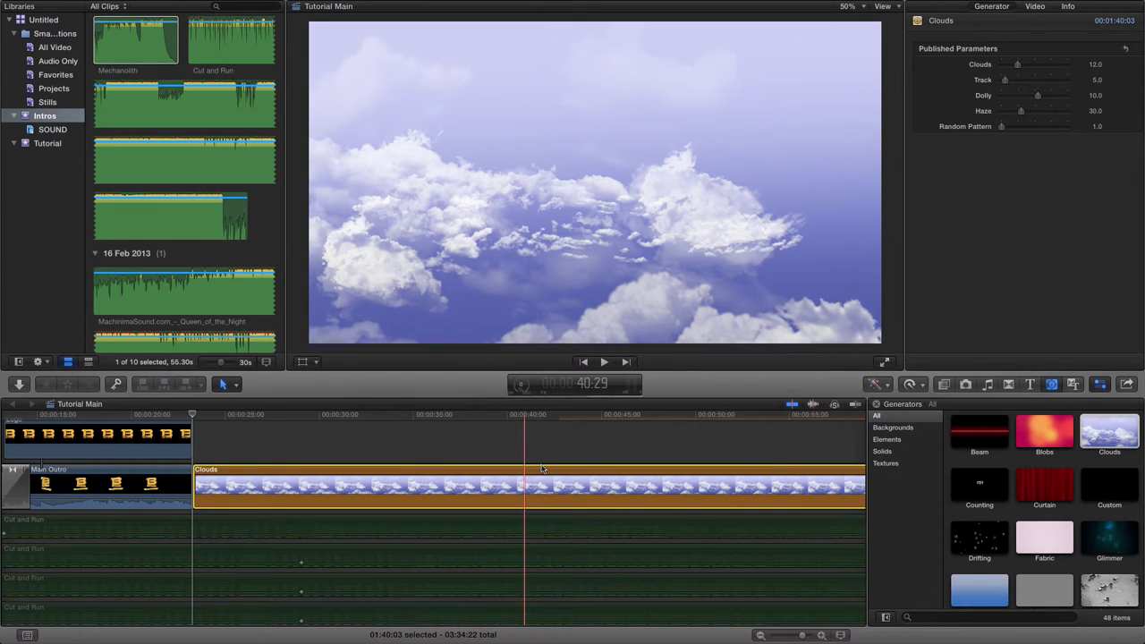
scroll(833, 494, right, 8)
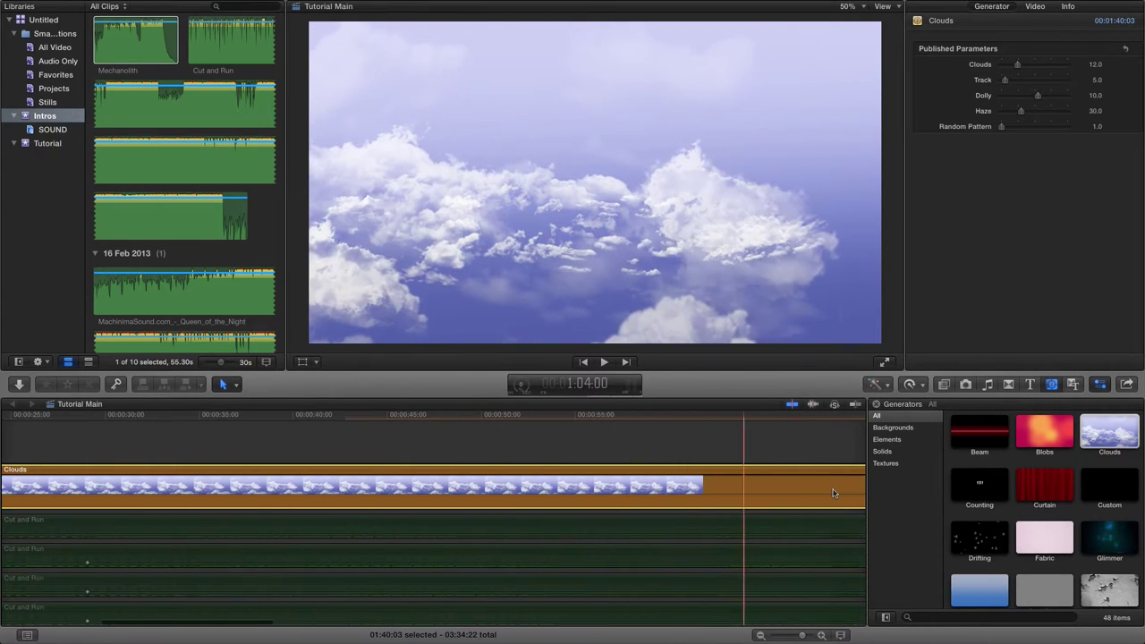
scroll(833, 493, left, 15)
scroll(828, 492, right, 15)
scroll(819, 492, left, 18)
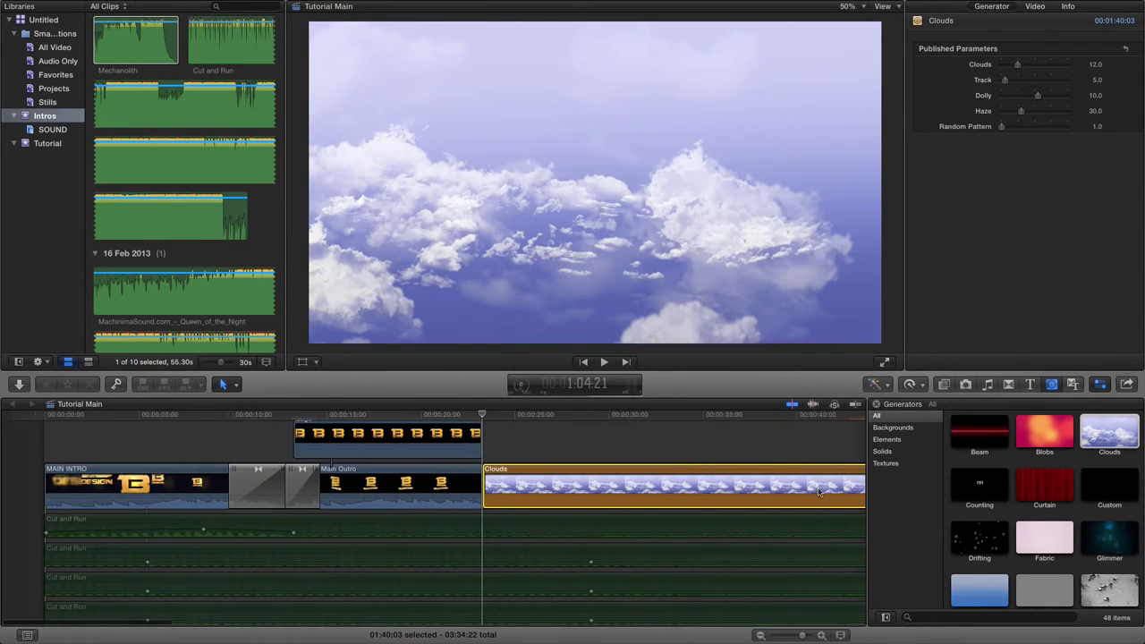
click(762, 635)
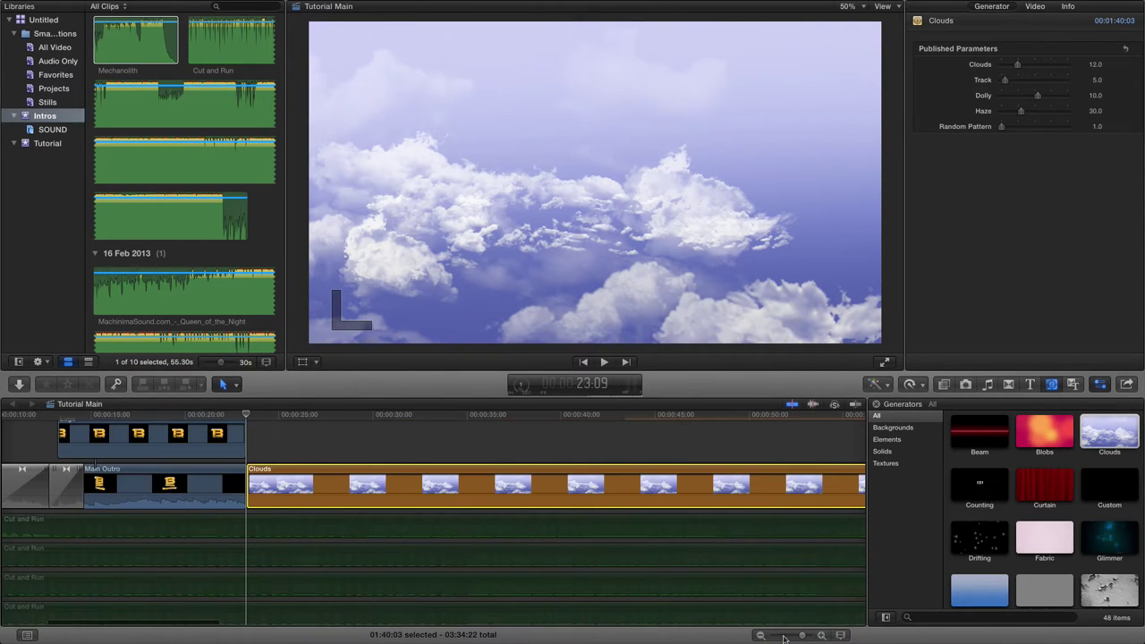
drag(799, 636, 795, 638)
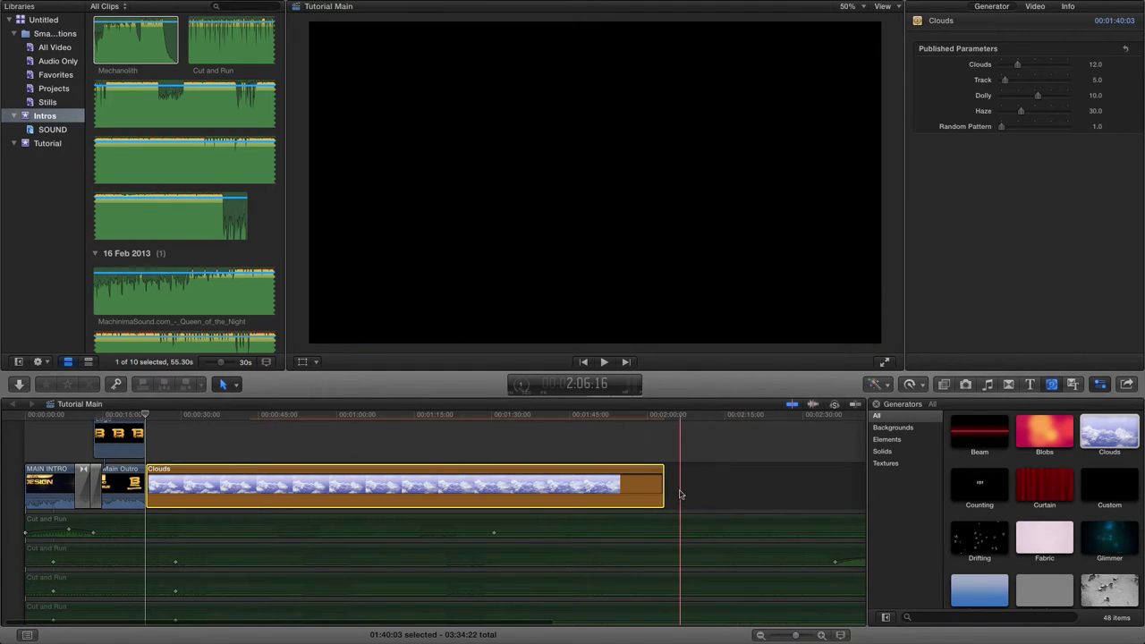
drag(626, 485, 302, 484)
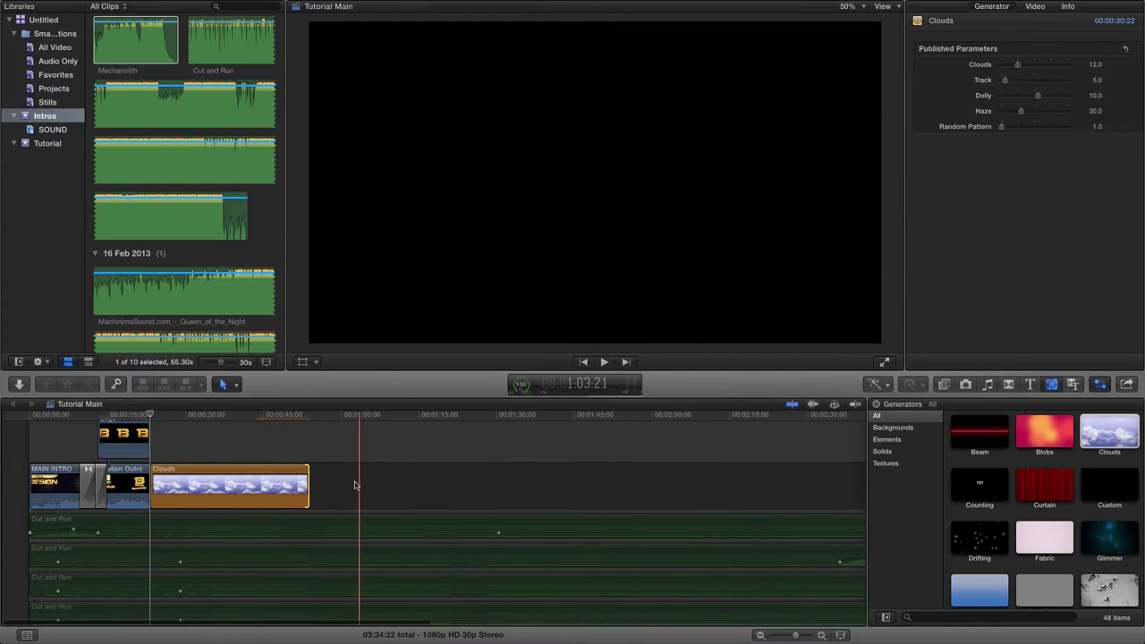
Step: Play the Clouds clip to preview its motion, then stop and place the playhead at about 30:06
drag(793, 638, 799, 637)
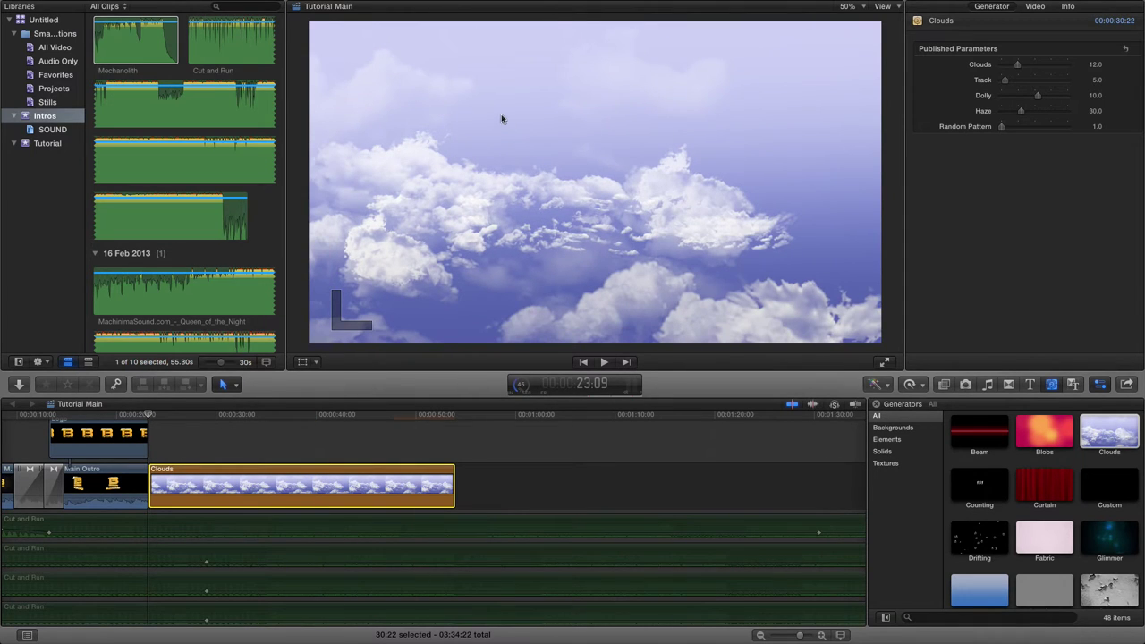
click(564, 84)
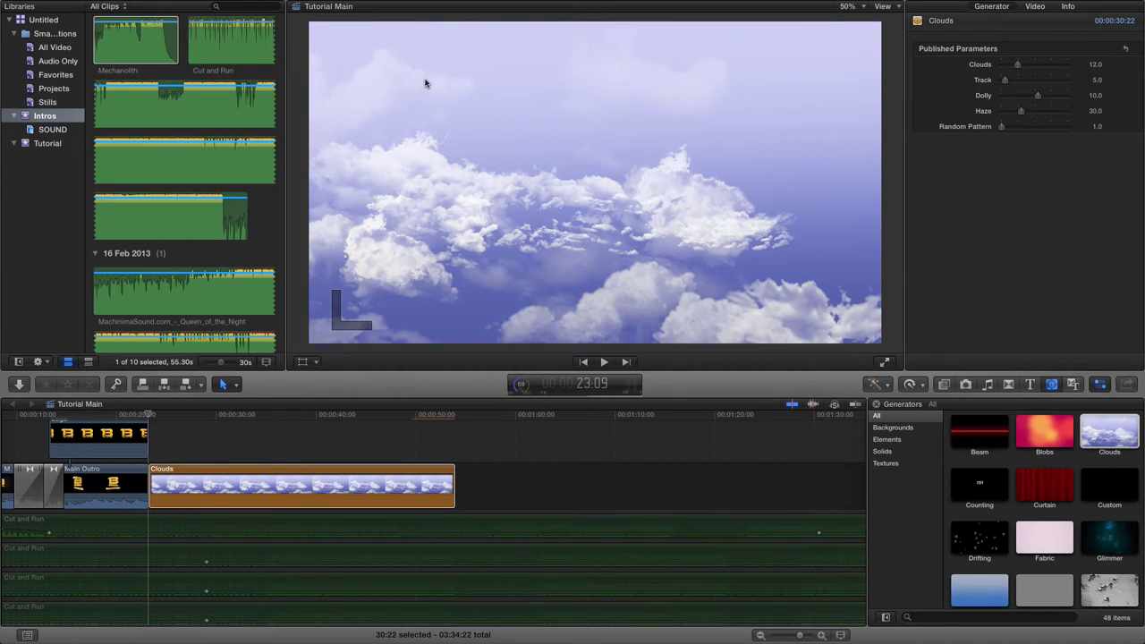
click(201, 430)
key(space)
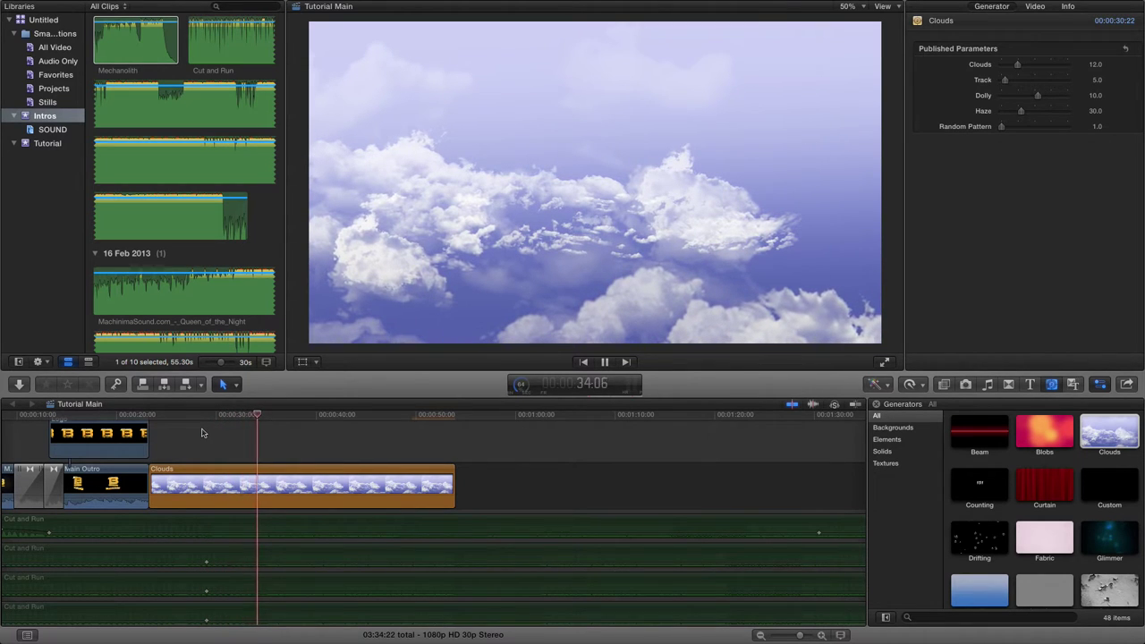
click(605, 362)
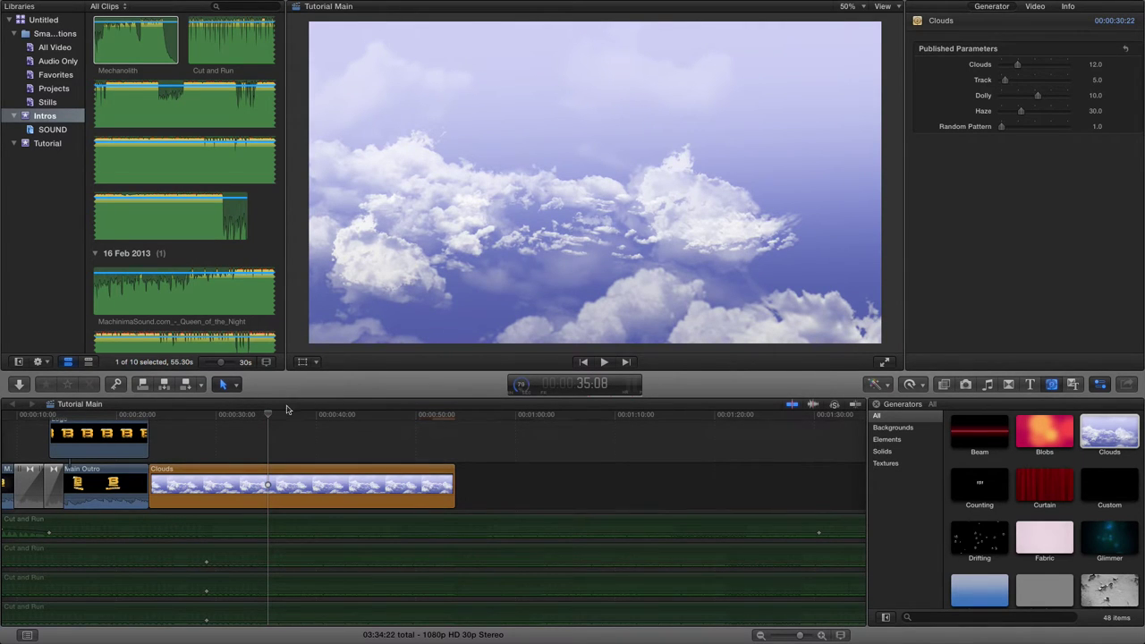
drag(267, 415, 217, 415)
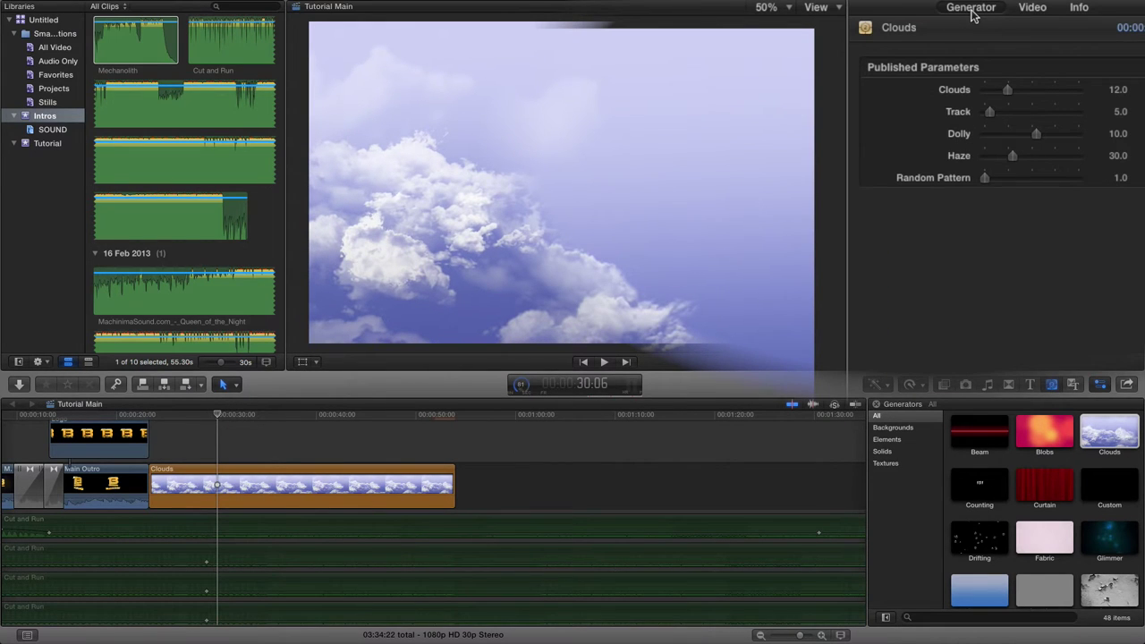
Step: Set Haze to 0 in the Clouds clip's generator parameters
click(1036, 9)
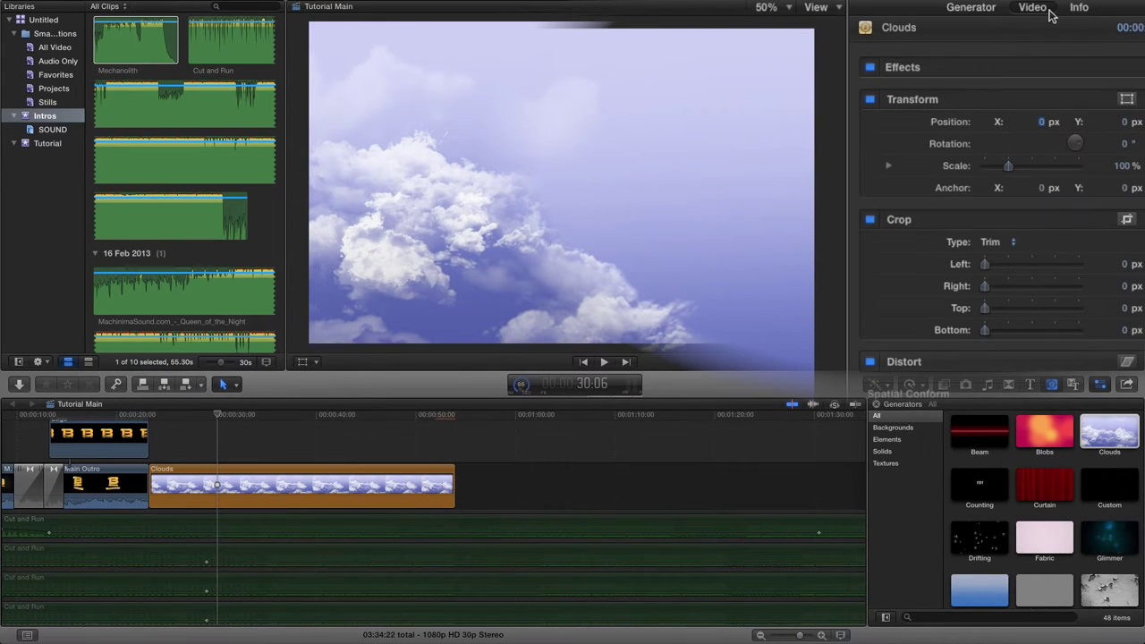
click(972, 8)
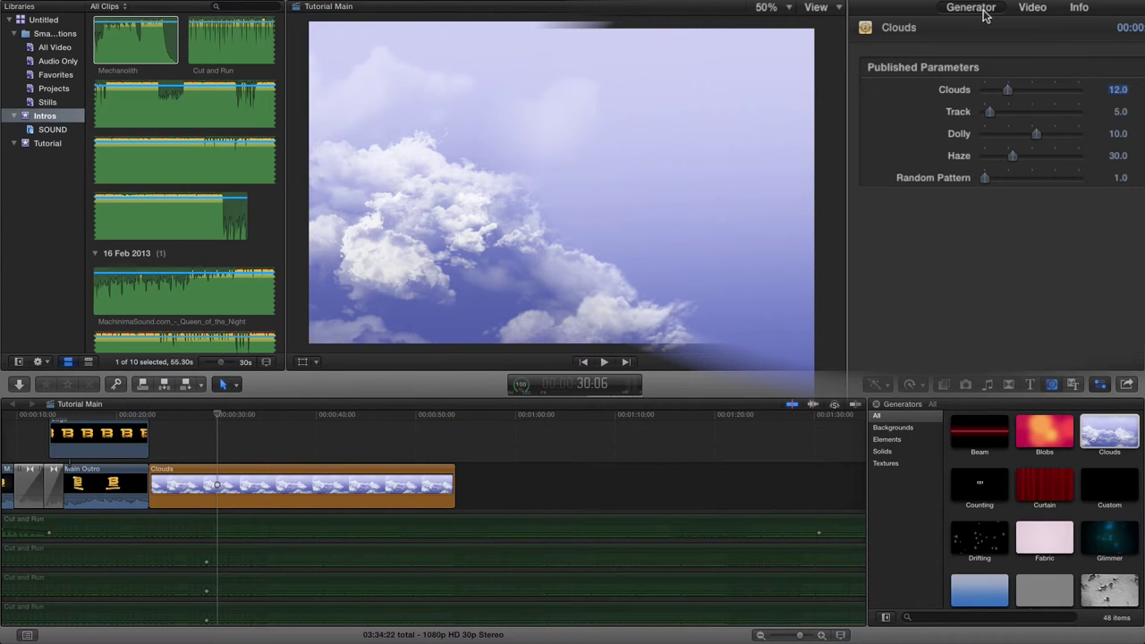
key(Return)
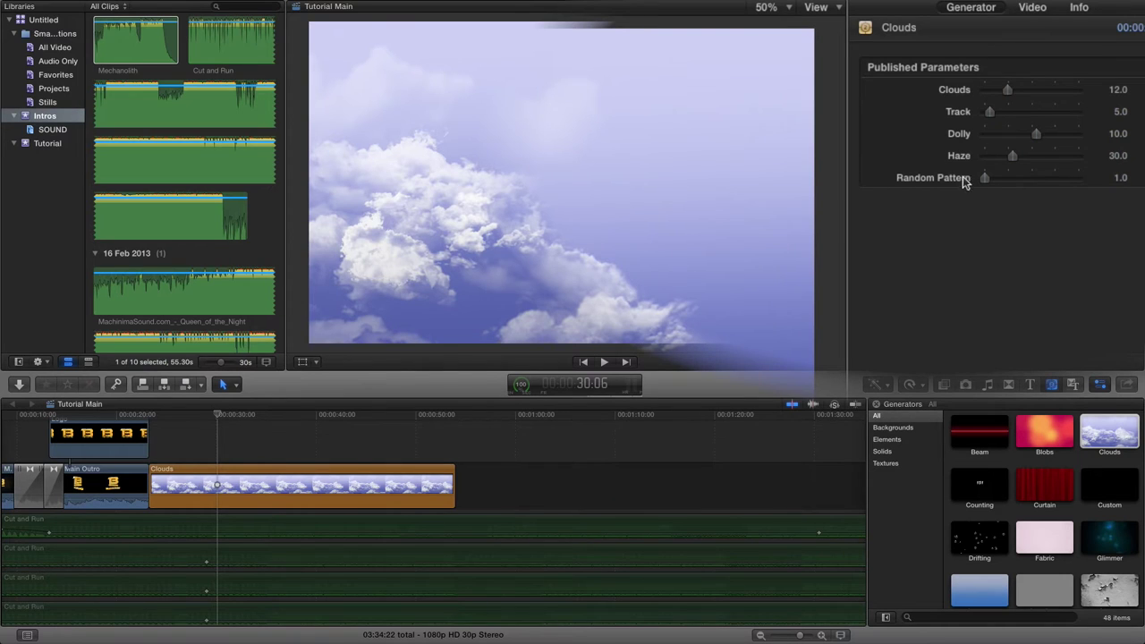
drag(1011, 154, 979, 158)
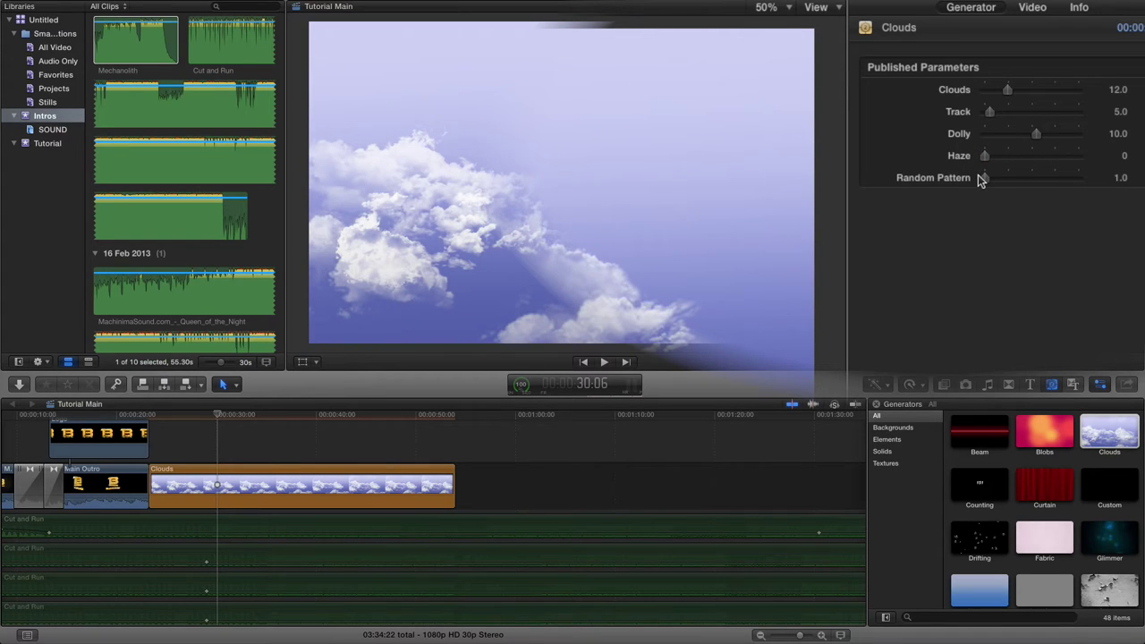
drag(982, 178, 920, 178)
Step: Set the Clouds generator's Dolly parameter to 3
drag(1038, 136, 1038, 100)
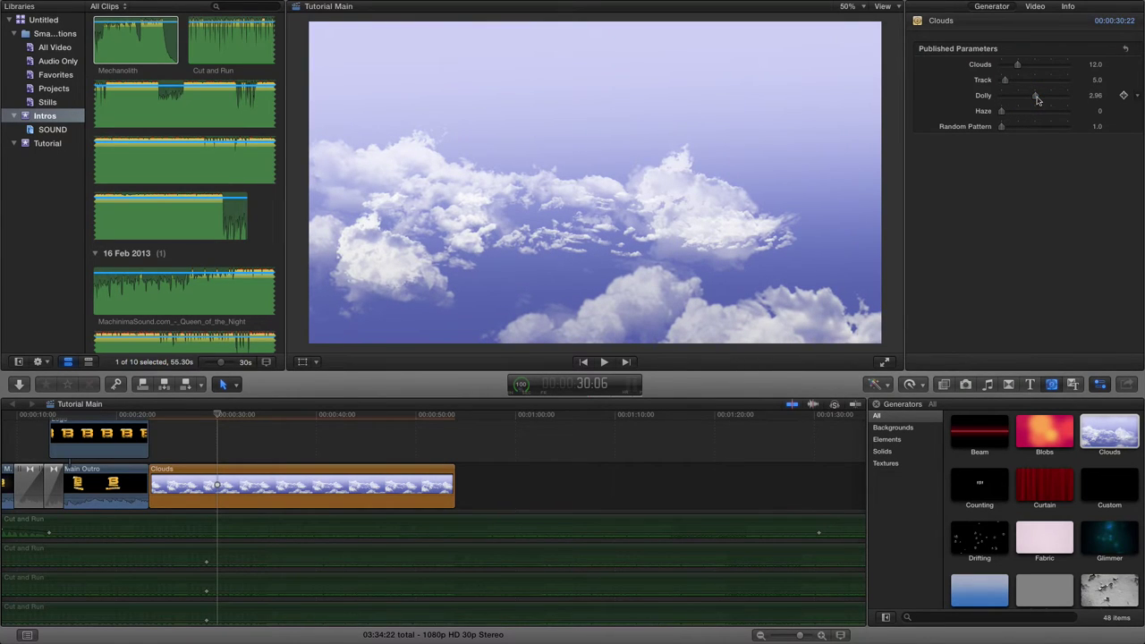
drag(1037, 96, 1030, 103)
click(1094, 98)
text(3)
key(Return)
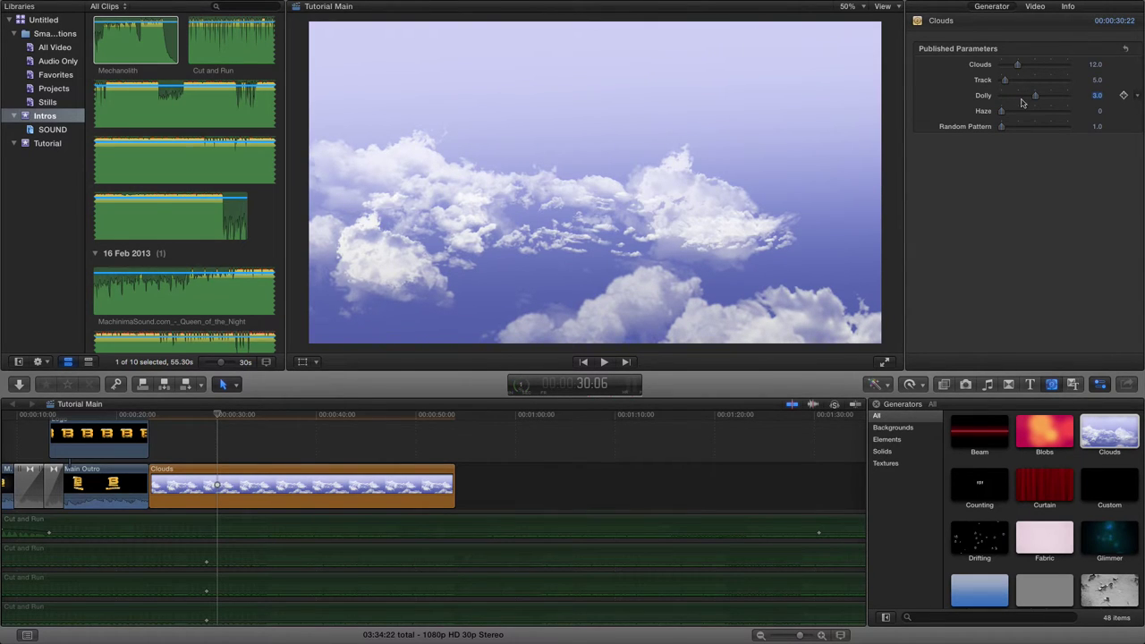
Step: Reduce the amount of clouds in the generator by setting its Clouds parameter to 7
drag(1019, 70, 1016, 73)
click(1095, 71)
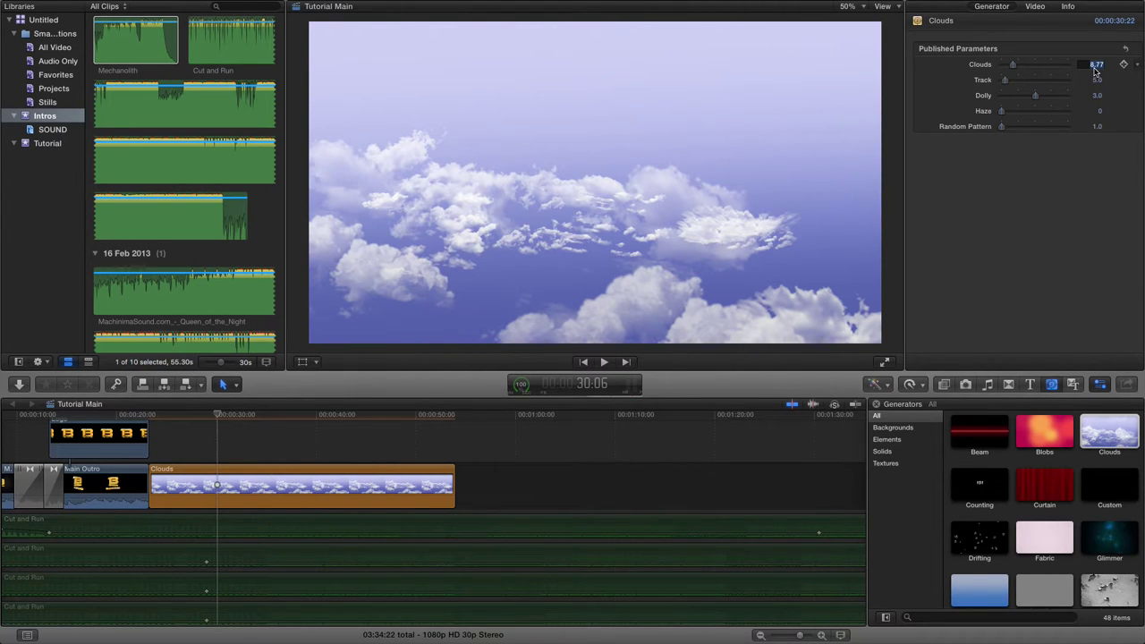
text(7)
key(Return)
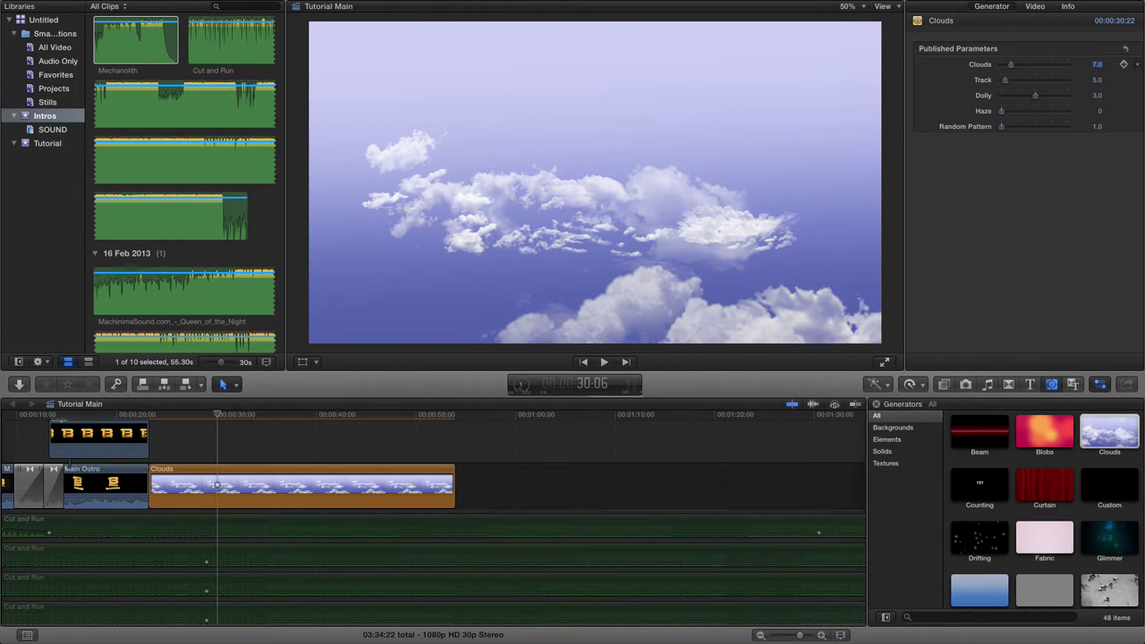
Step: Raise the Clouds generator's Track parameter to 100 and play the clip to preview the motion
drag(1005, 81, 1071, 86)
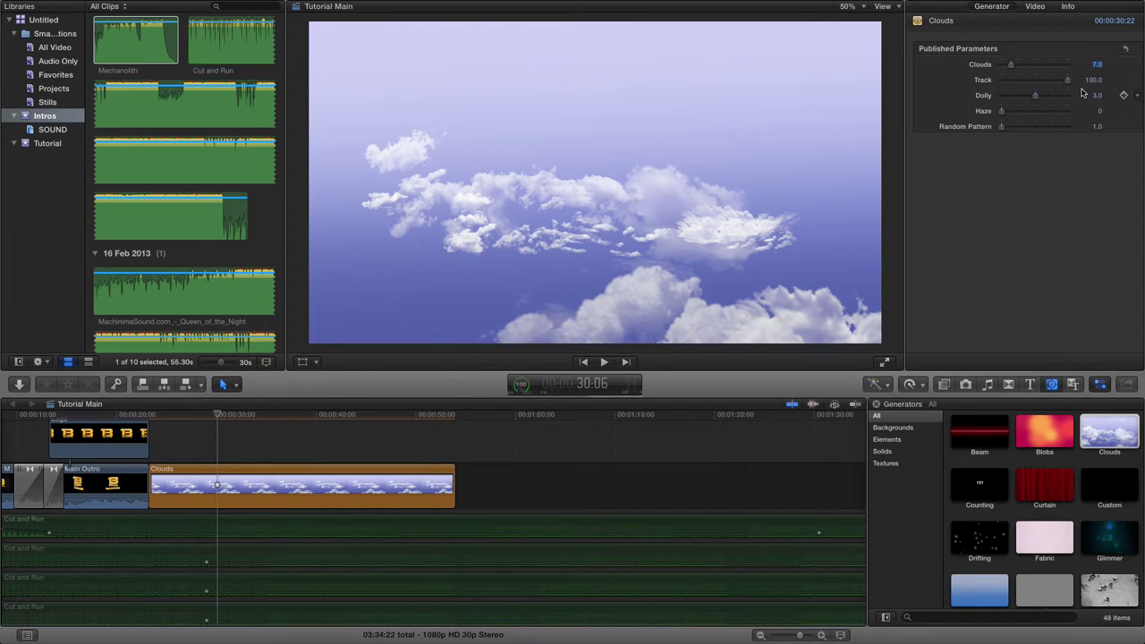
key(space)
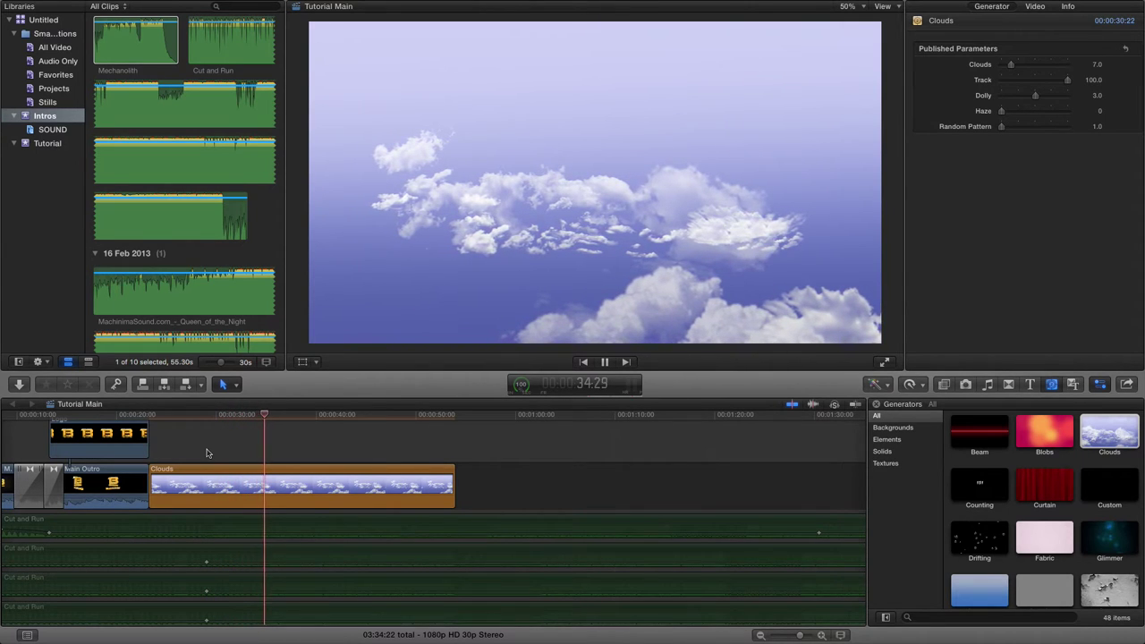
Step: Stop playback and add the Shadow title from the 3D Cinematic titles above the Clouds clip, starting at about 30 seconds
click(604, 363)
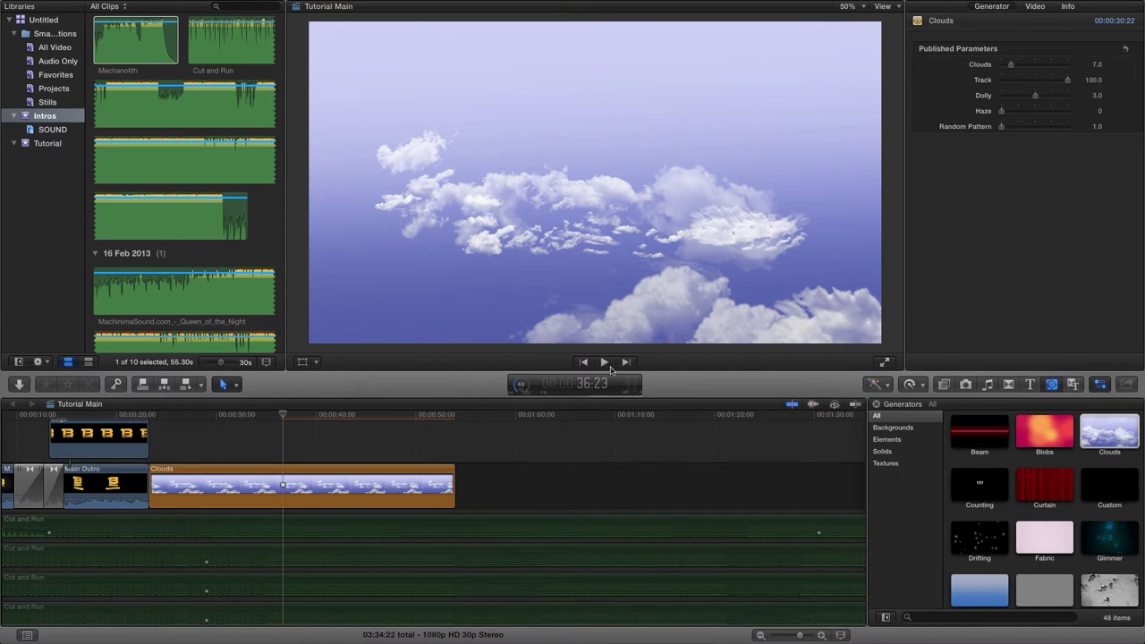
click(1029, 386)
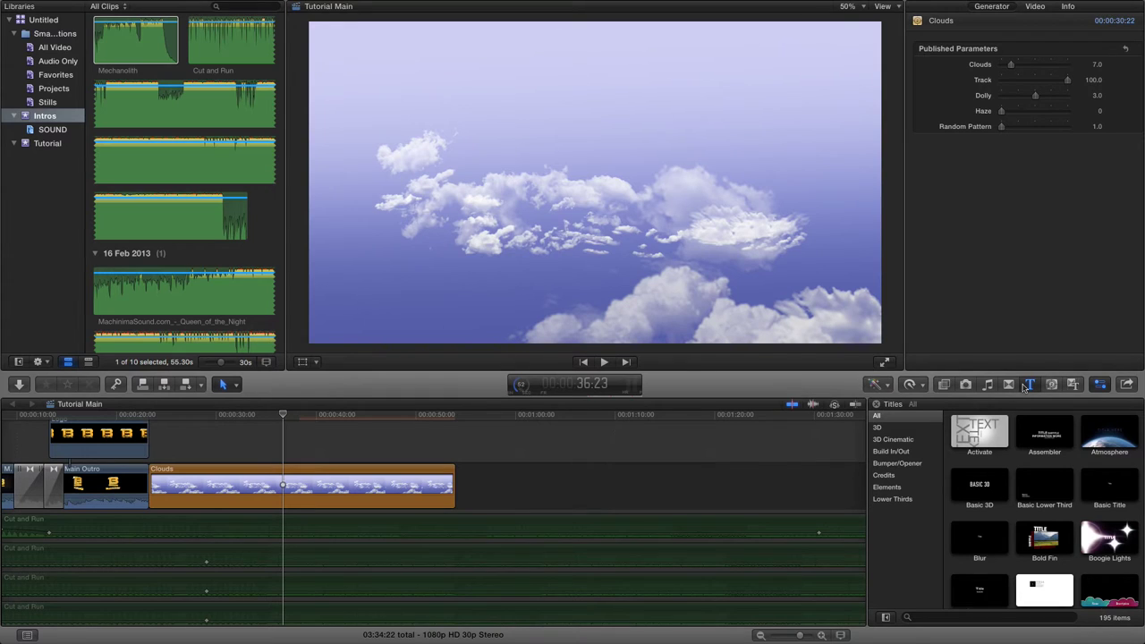
click(901, 443)
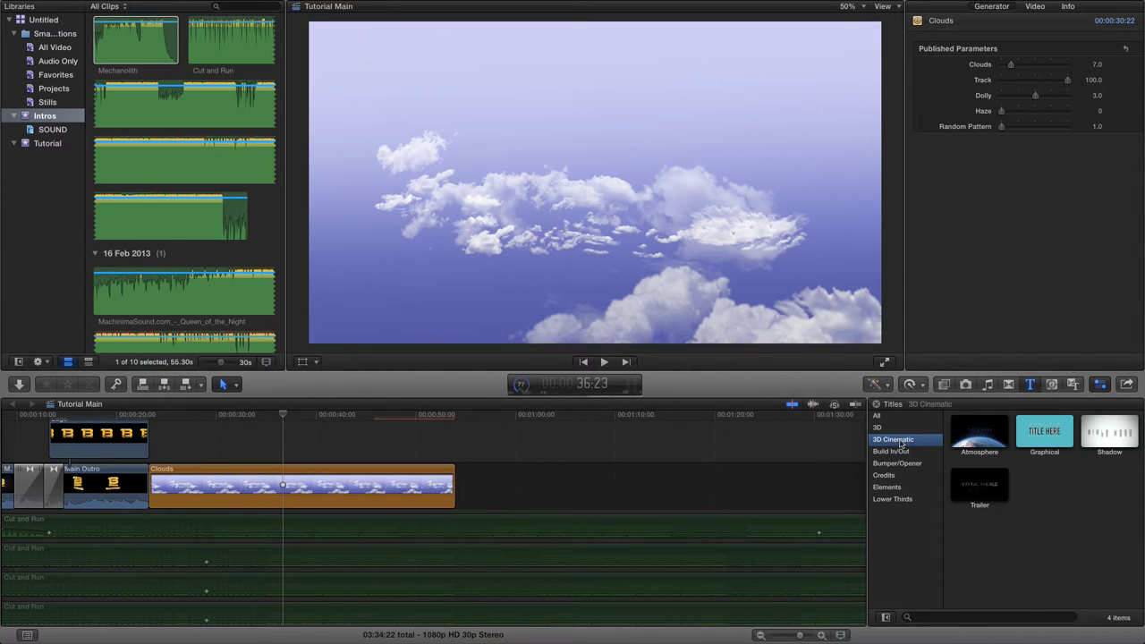
click(1080, 436)
drag(1081, 436, 216, 446)
click(220, 450)
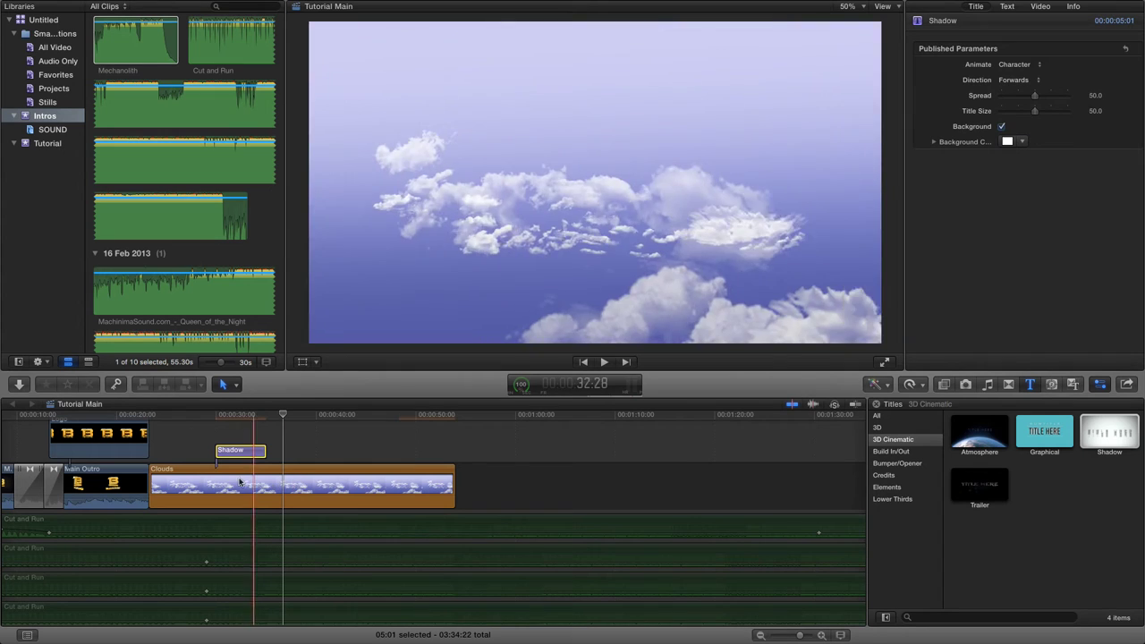
Step: Lengthen the Shadow title above the Clouds clip to a duration of 15:18 and preview it from its start
drag(268, 456, 381, 459)
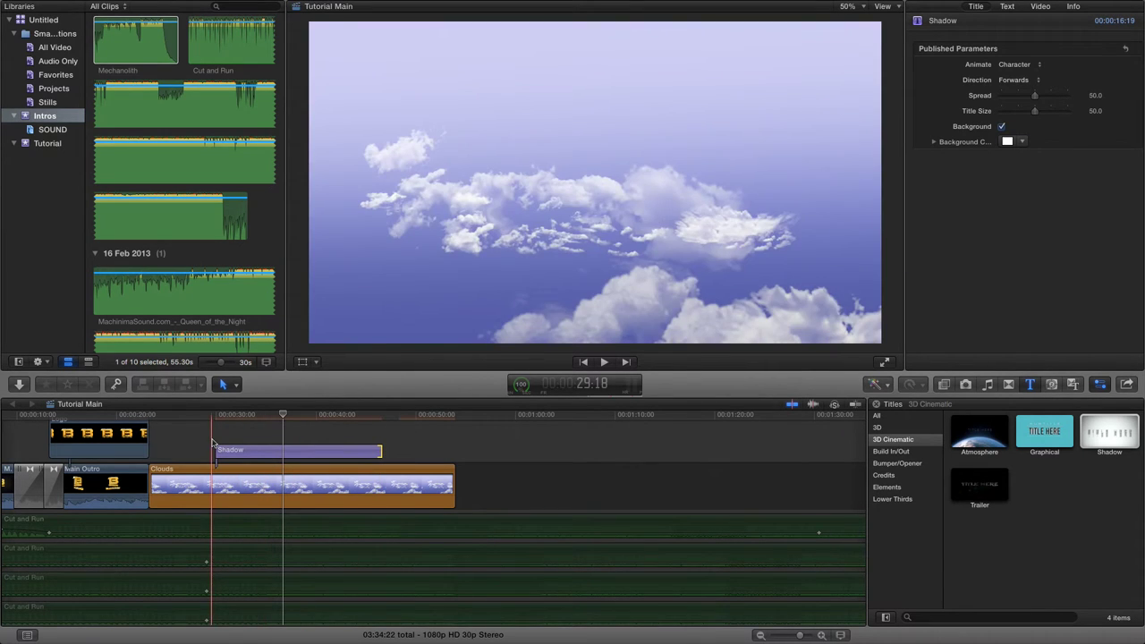
mouse_move(381, 450)
mouse_down()
mouse_move(307, 455)
mouse_move(375, 455)
mouse_up()
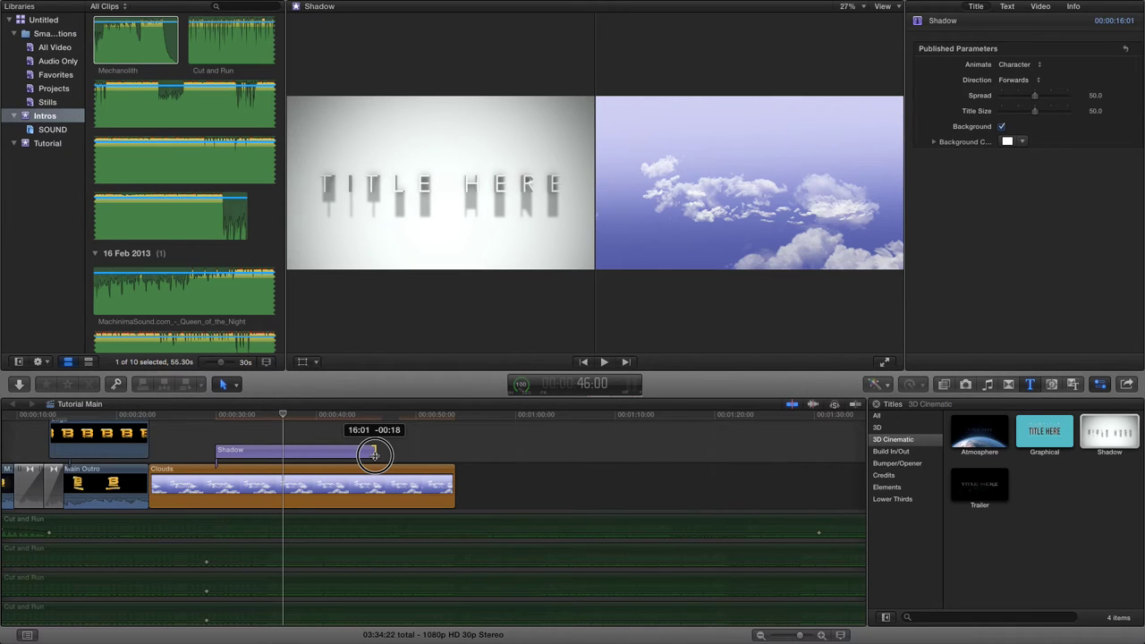
drag(375, 455, 375, 455)
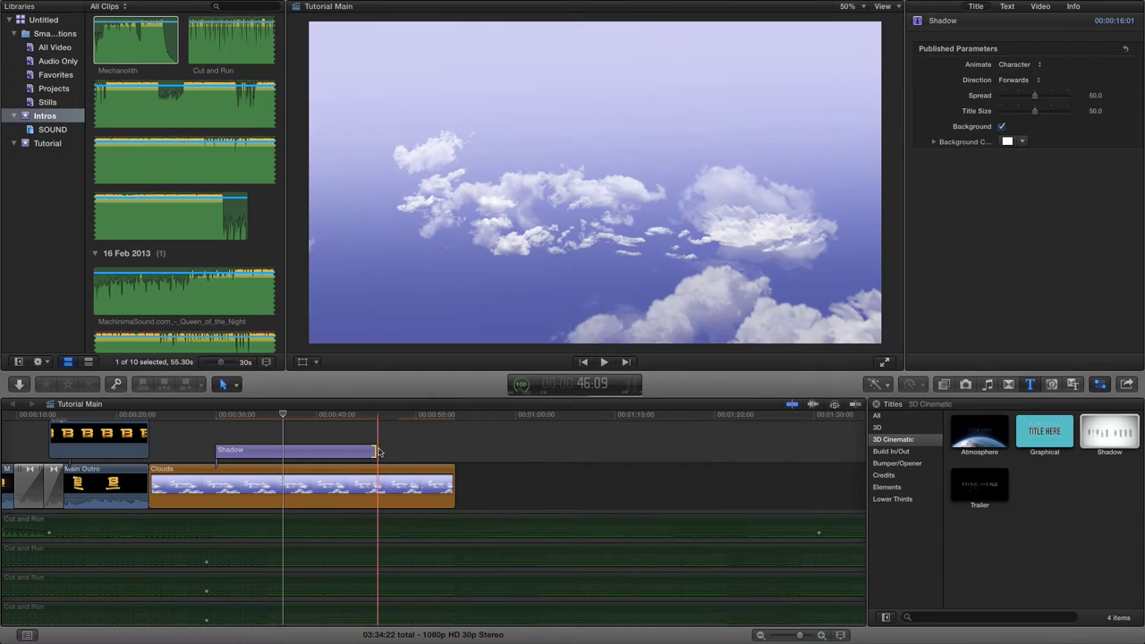
click(374, 450)
mouse_move(374, 450)
mouse_down()
mouse_move(394, 450)
mouse_move(354, 450)
mouse_move(370, 450)
mouse_up()
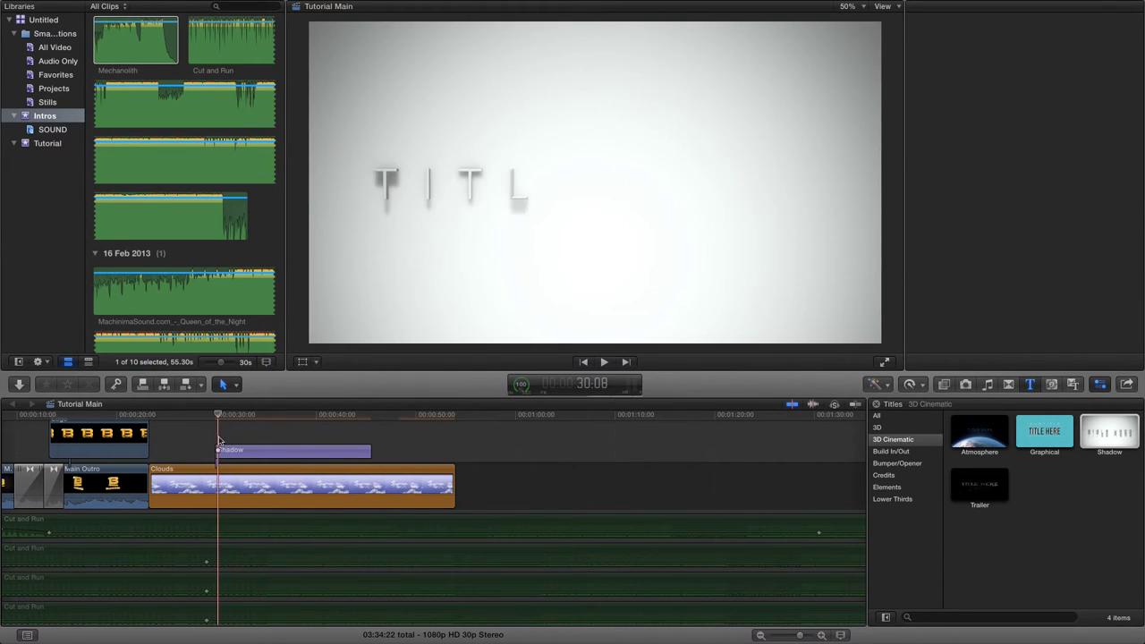
click(215, 441)
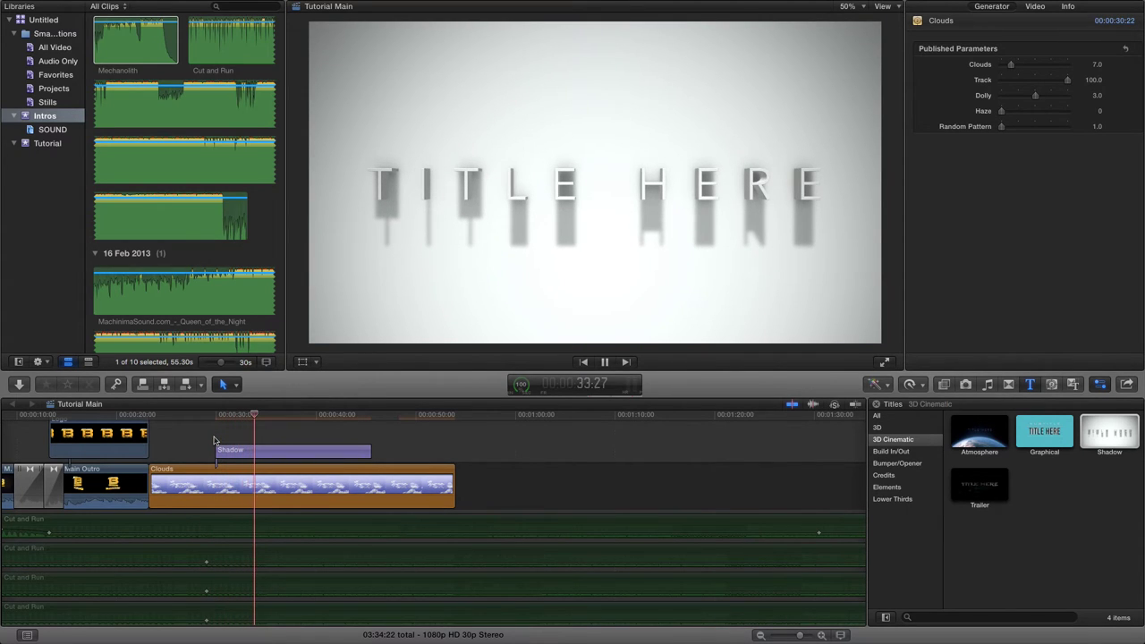
key(space)
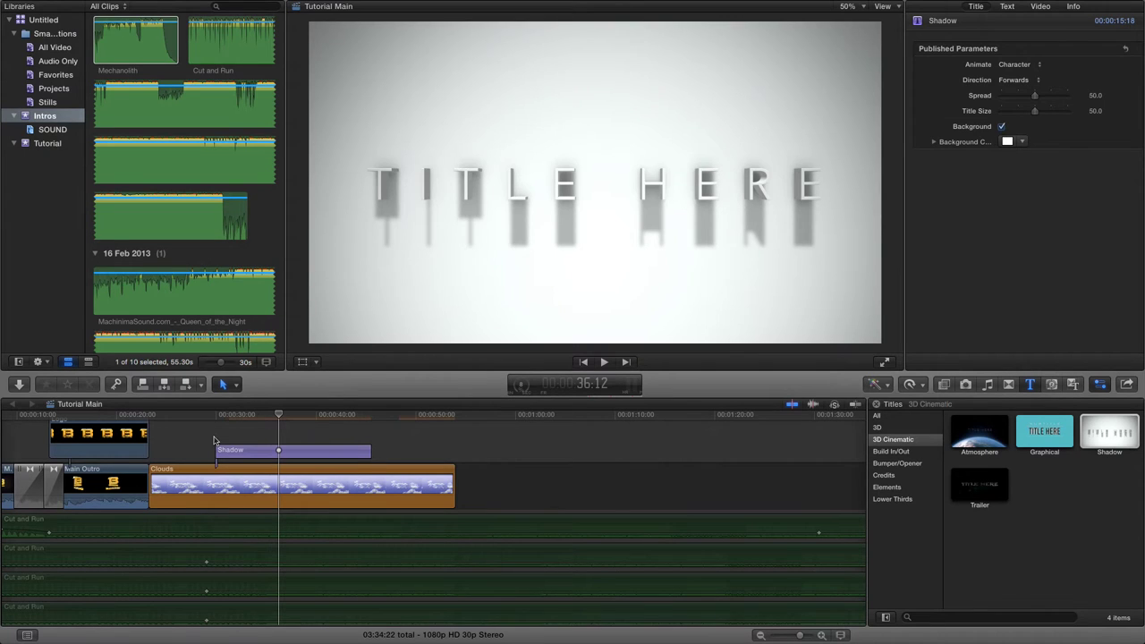
Step: Turn off the Shadow title's Background so the clouds show behind the text
click(273, 451)
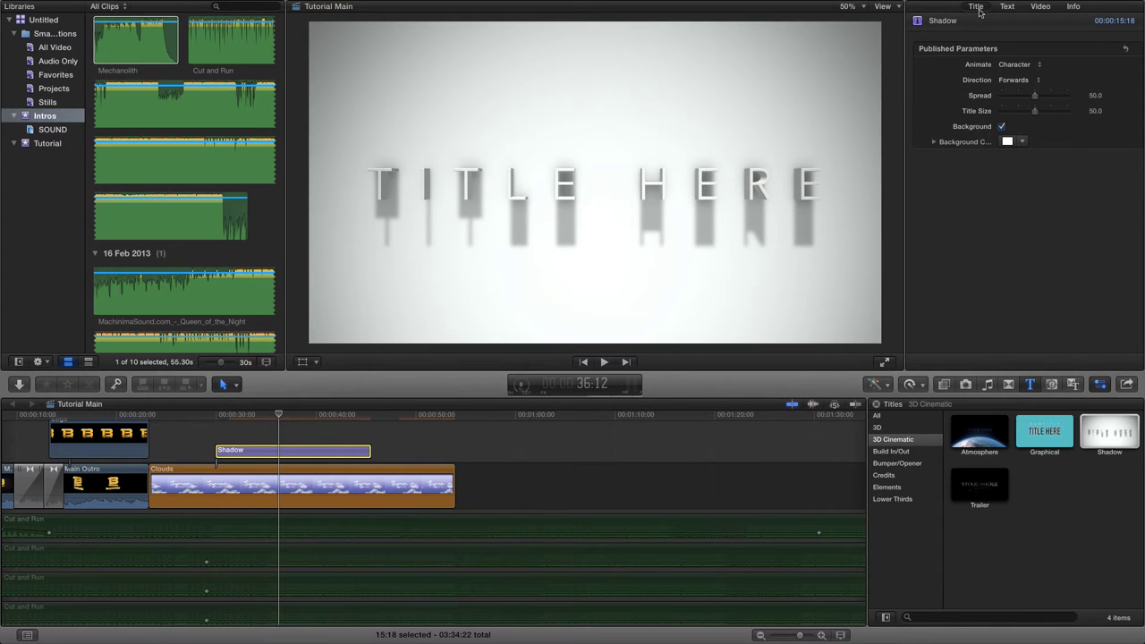
click(1012, 7)
click(985, 8)
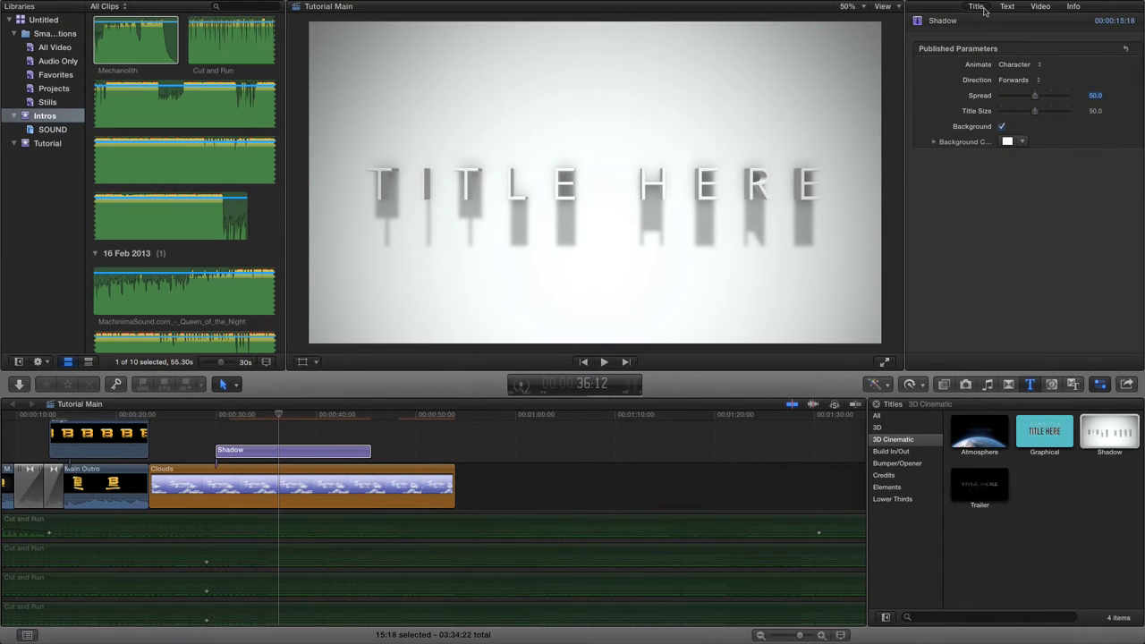
click(1022, 144)
click(1023, 143)
click(1003, 127)
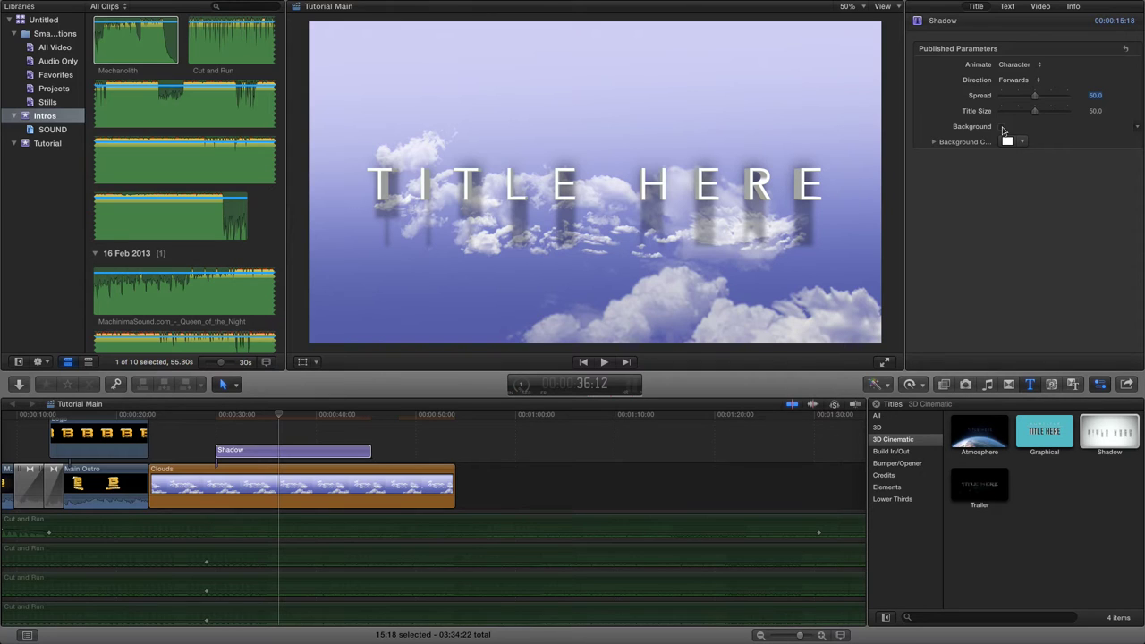
Step: Replace the Shadow title's placeholder text with "TH1RT3ENTH" and select the text in the viewer
click(1009, 7)
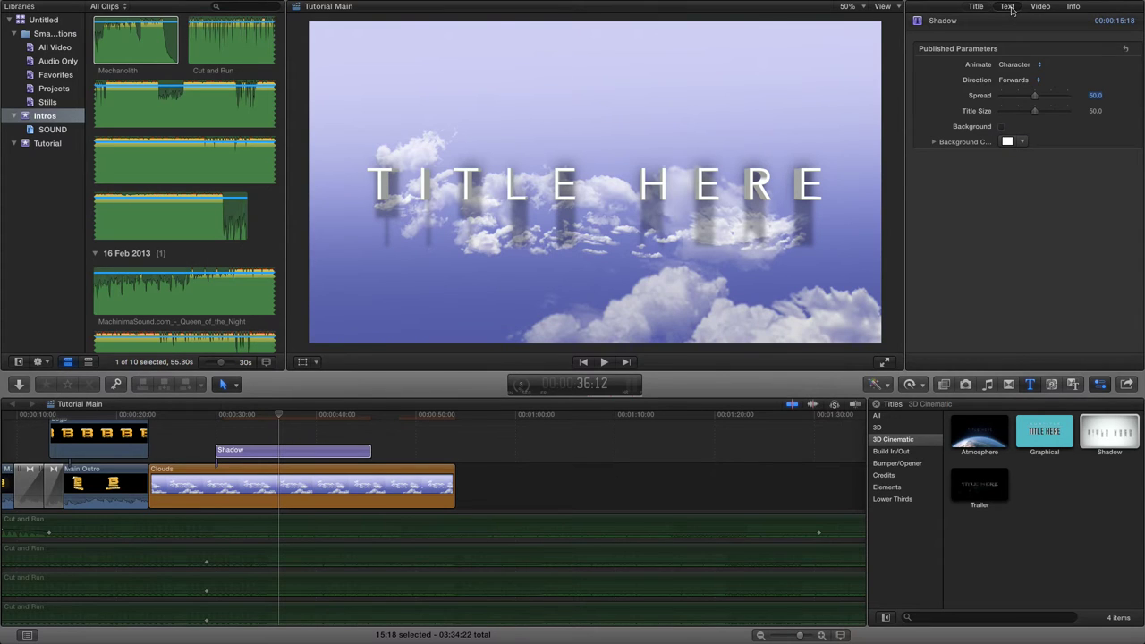
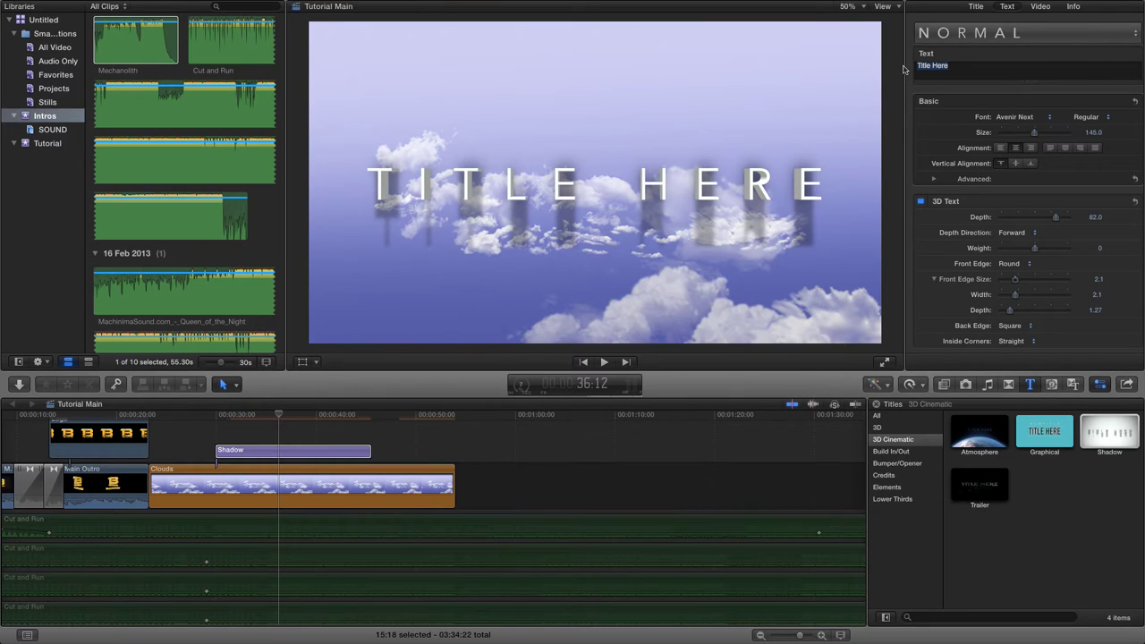
text(T)
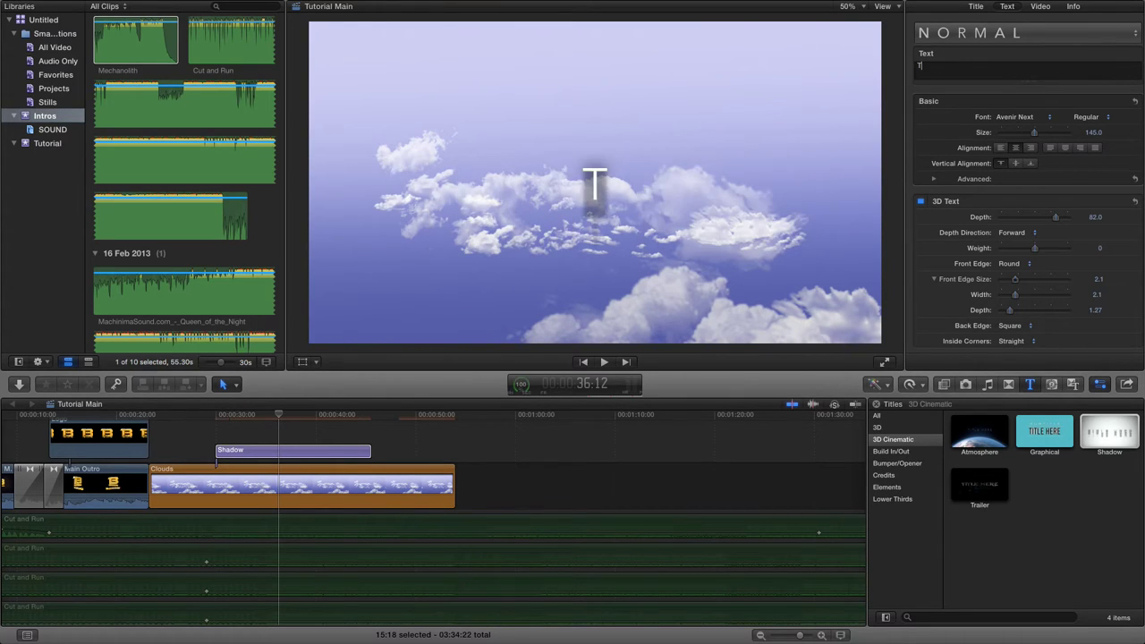
text(H1)
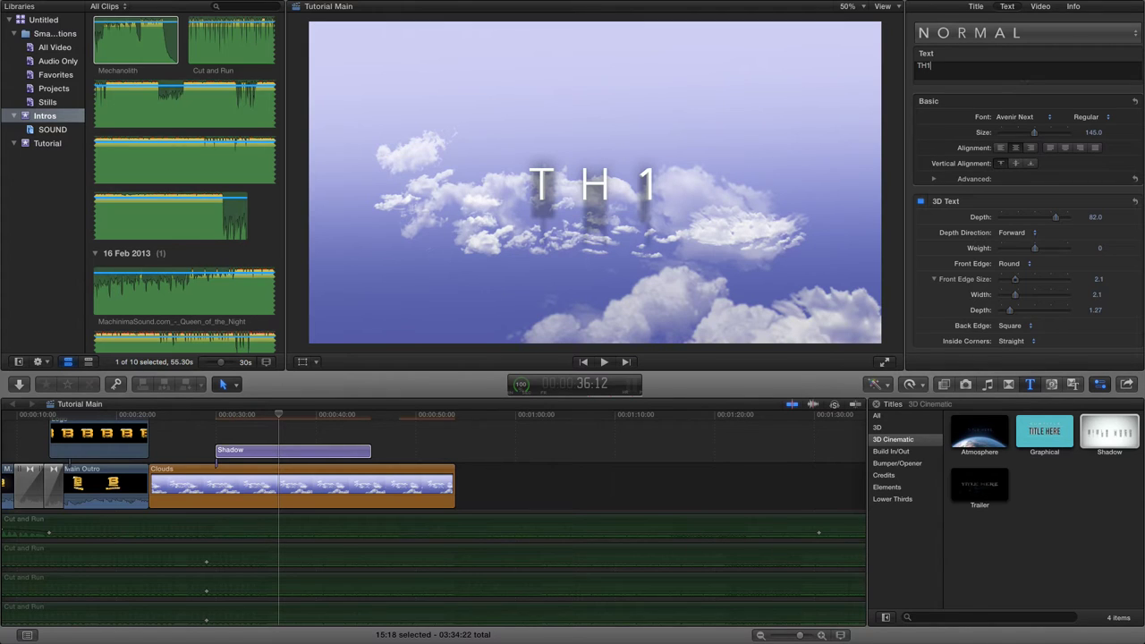
text(R)
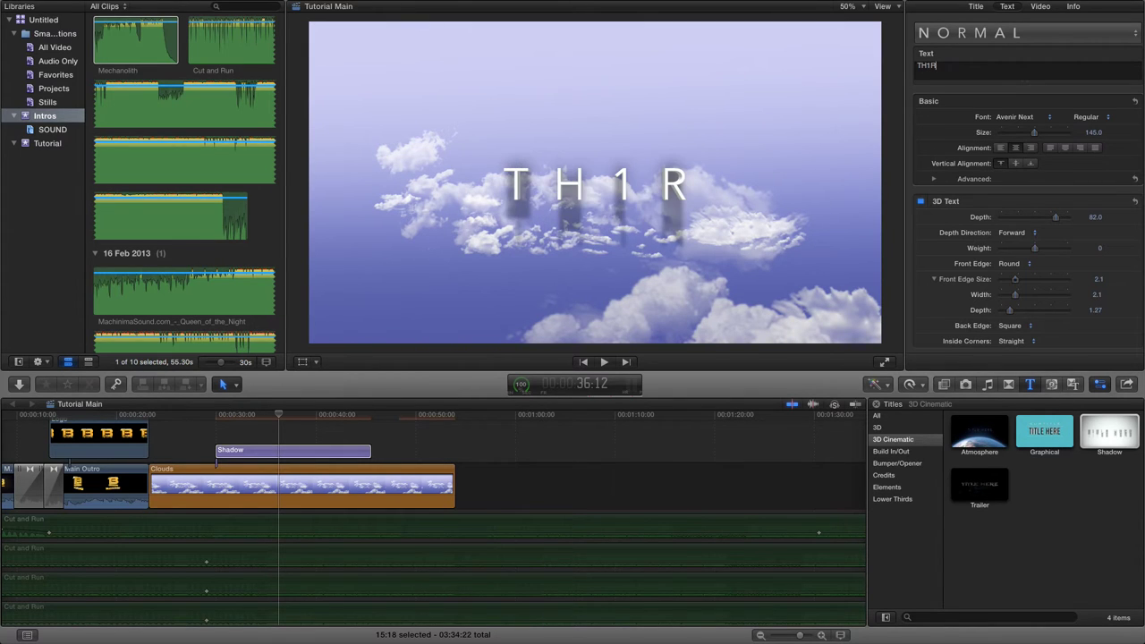
text(T3)
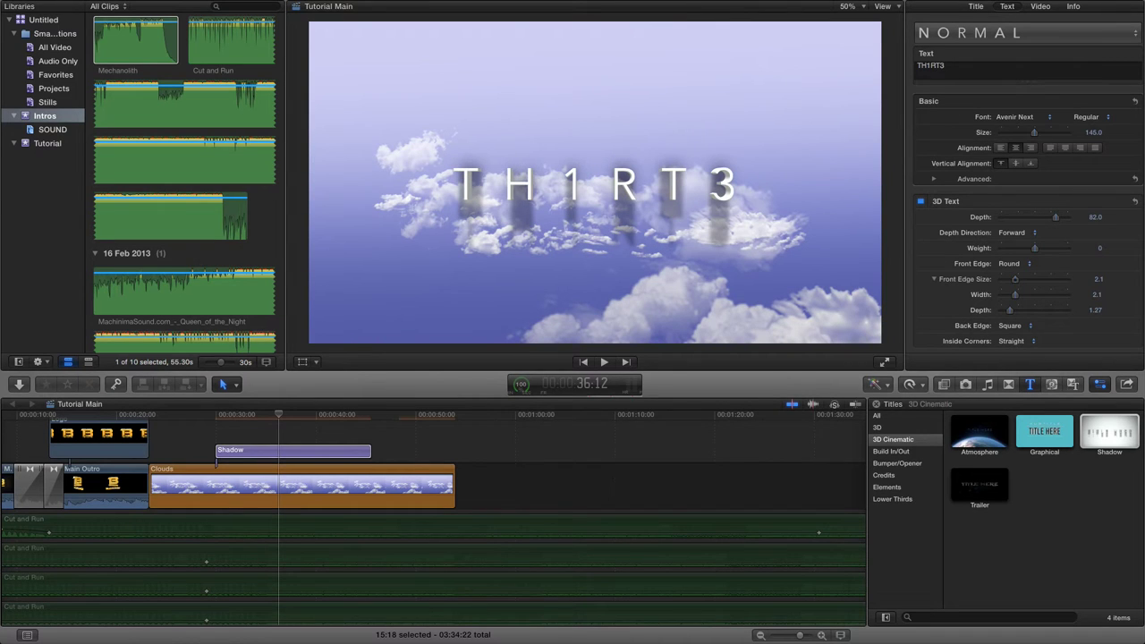
text(ENTH)
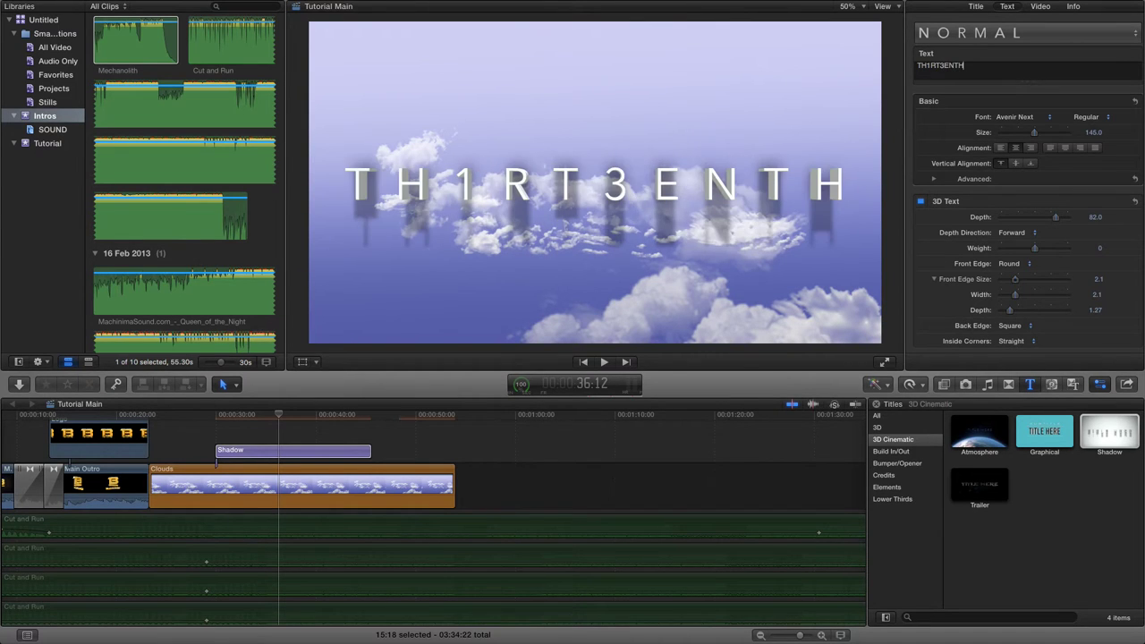
click(817, 177)
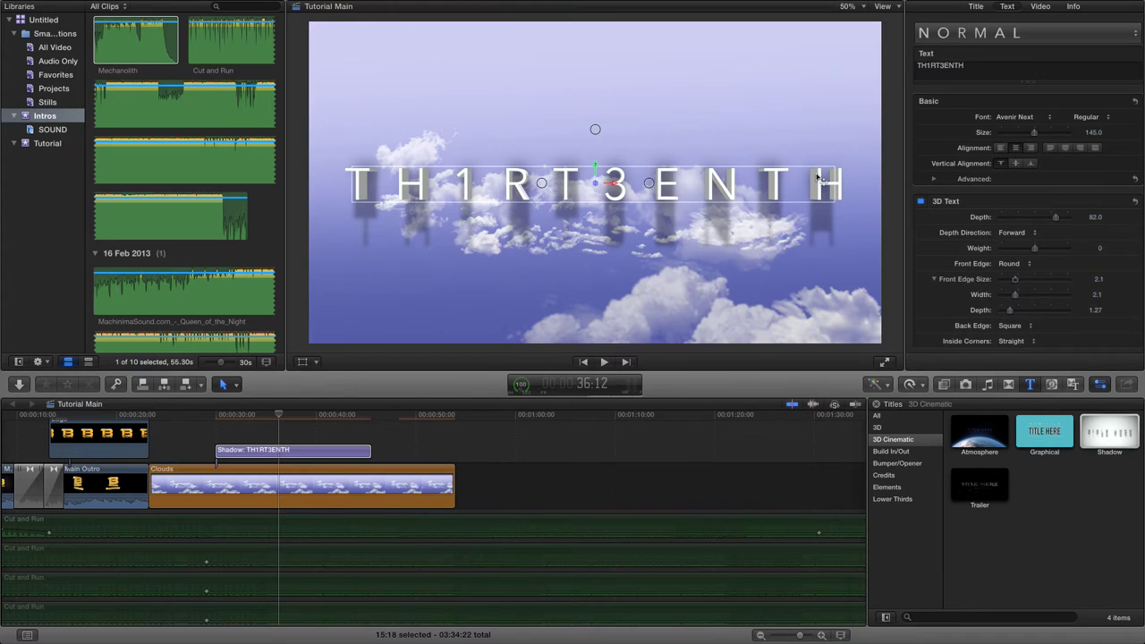
Step: Keep the Avenir Next font and reduce the title text's Tracking to 24.32 % in the advanced text settings
click(1039, 118)
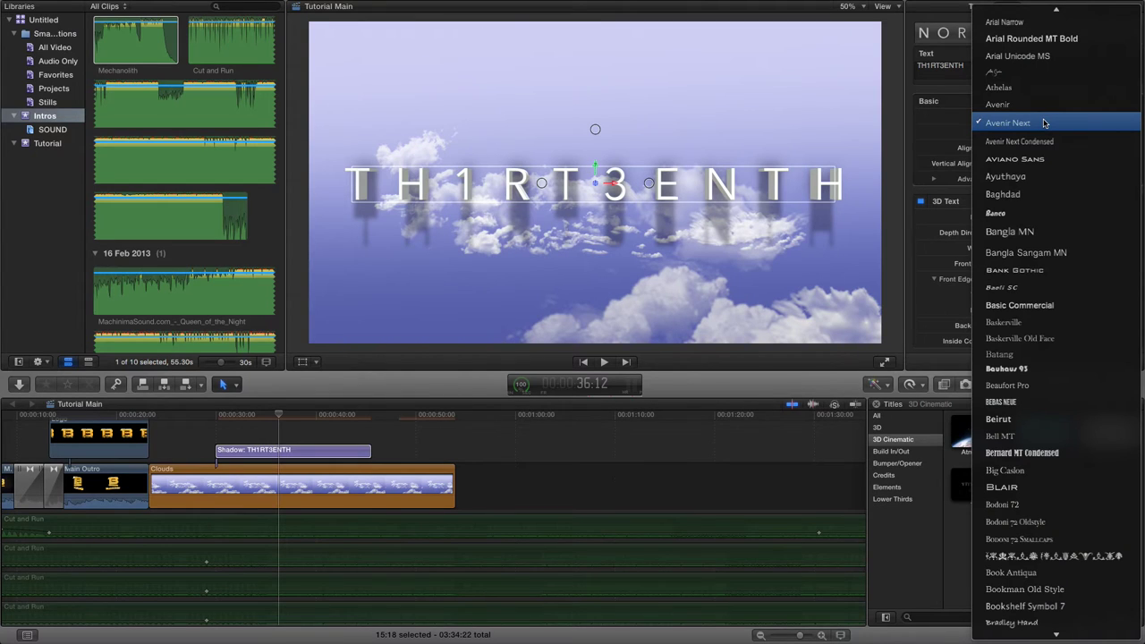
click(1044, 122)
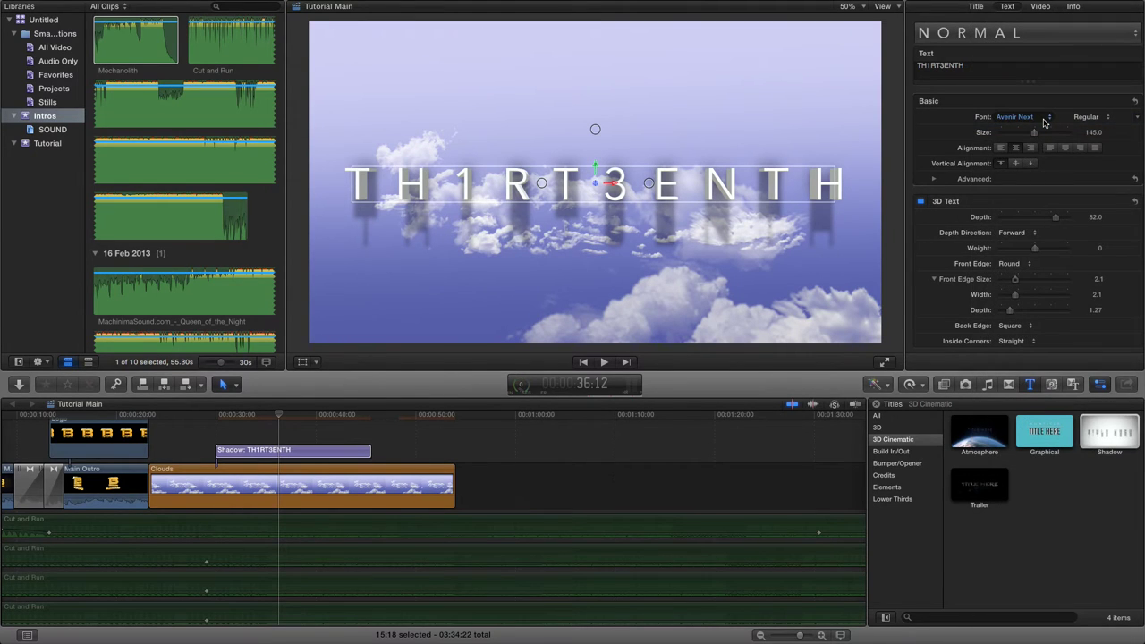
scroll(1047, 177, down, 1)
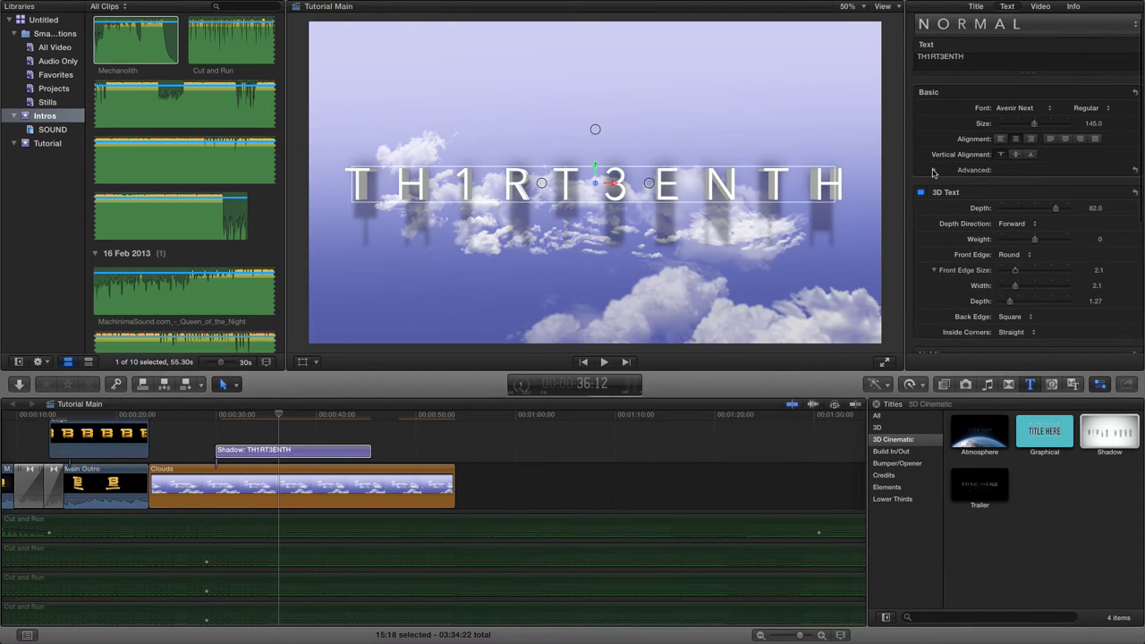
click(935, 170)
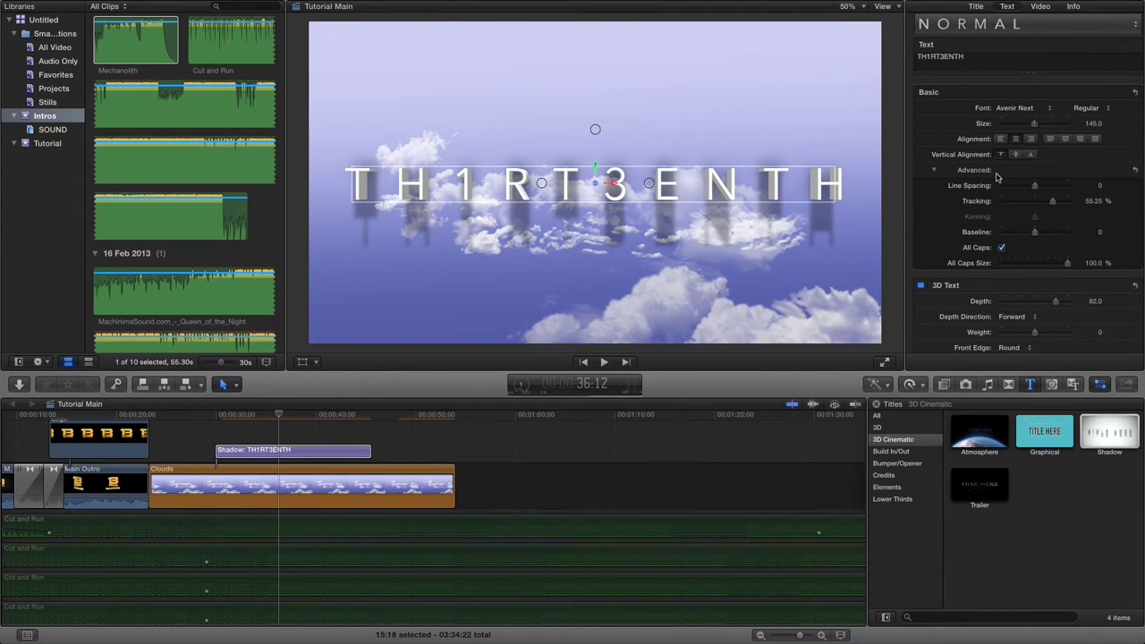
mouse_move(1052, 203)
mouse_down()
mouse_move(1029, 201)
mouse_move(1041, 205)
mouse_up()
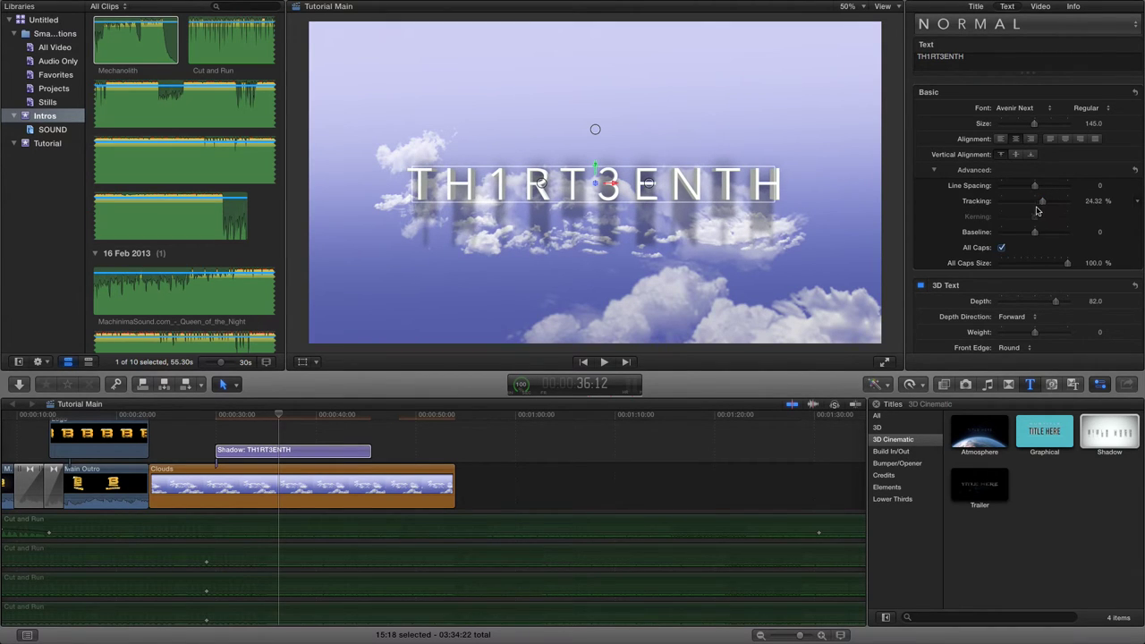
click(935, 173)
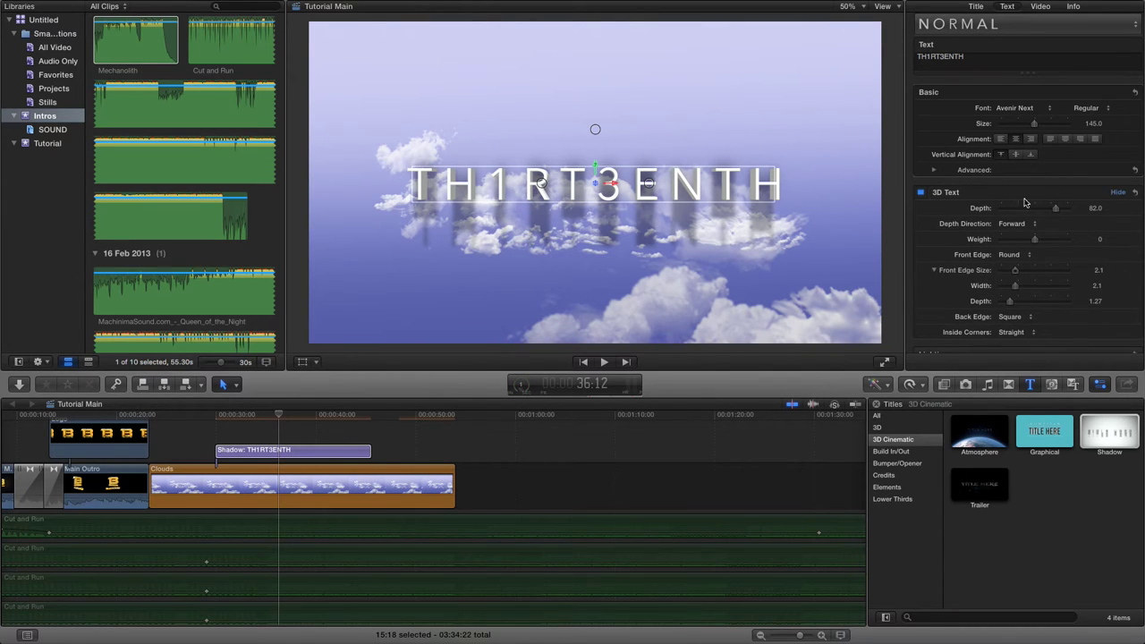
Step: Examine the title's 3D Text, Lighting and Material settings, its published parameters, and its Transform, Crop and Compositing options
scroll(1057, 231, down, 4)
scroll(1057, 231, down, 2)
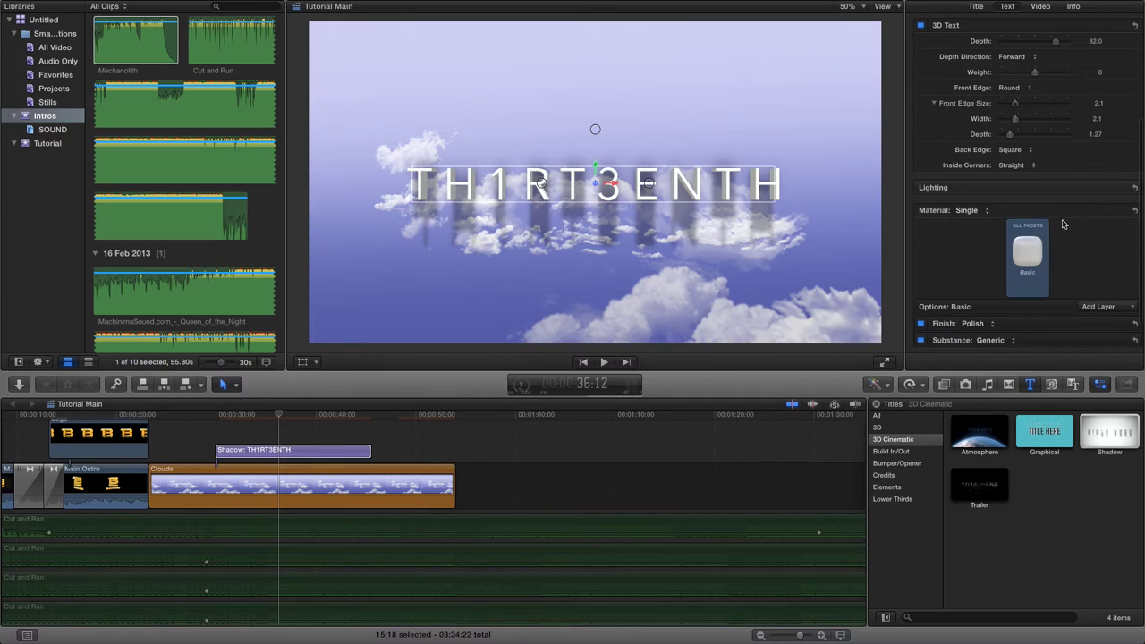
scroll(1067, 236, down, 2)
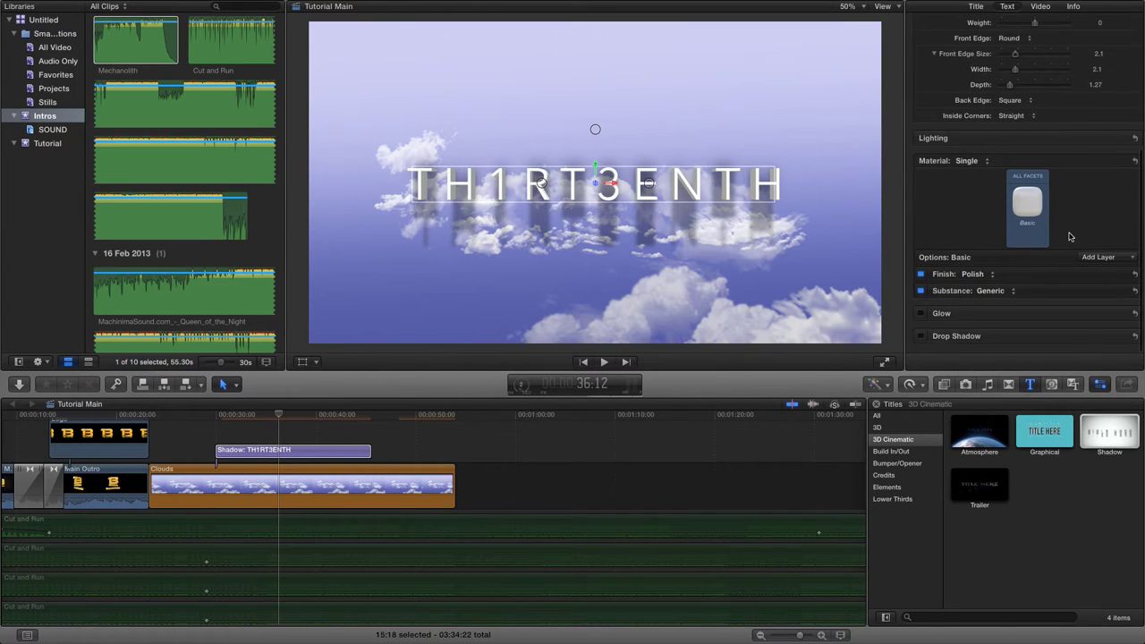
scroll(1069, 237, up, 3)
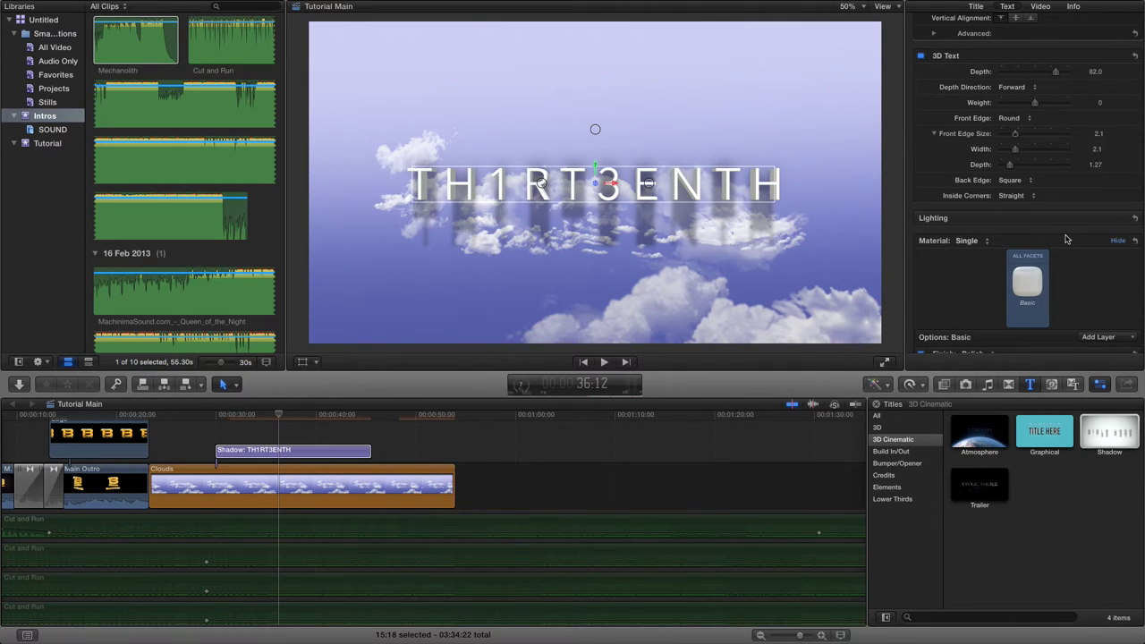
scroll(1065, 239, up, 6)
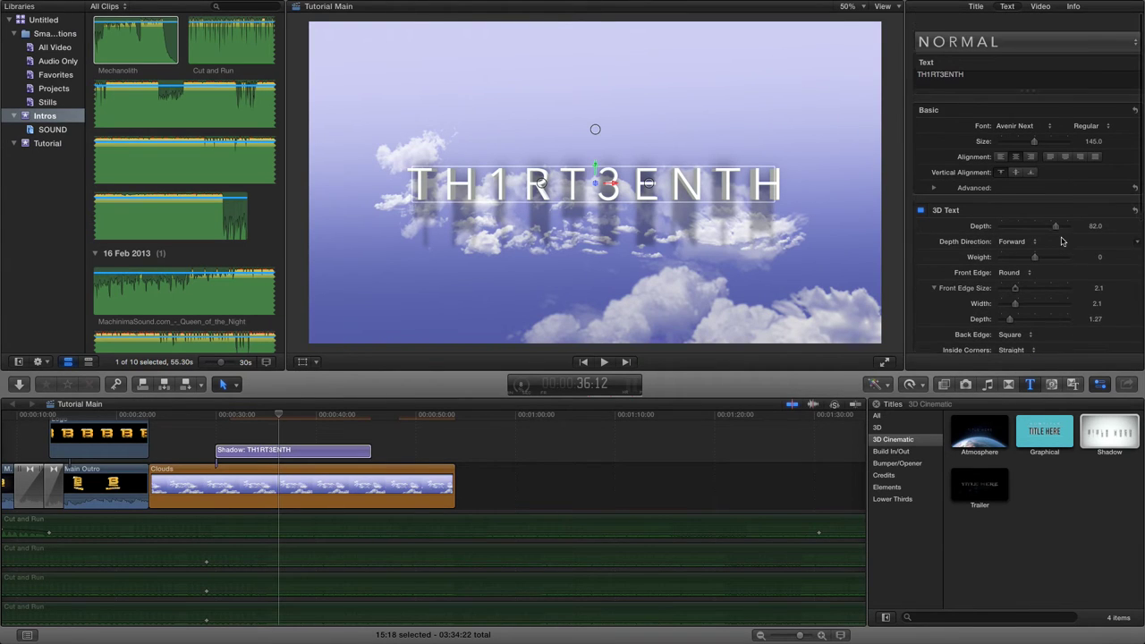
click(977, 8)
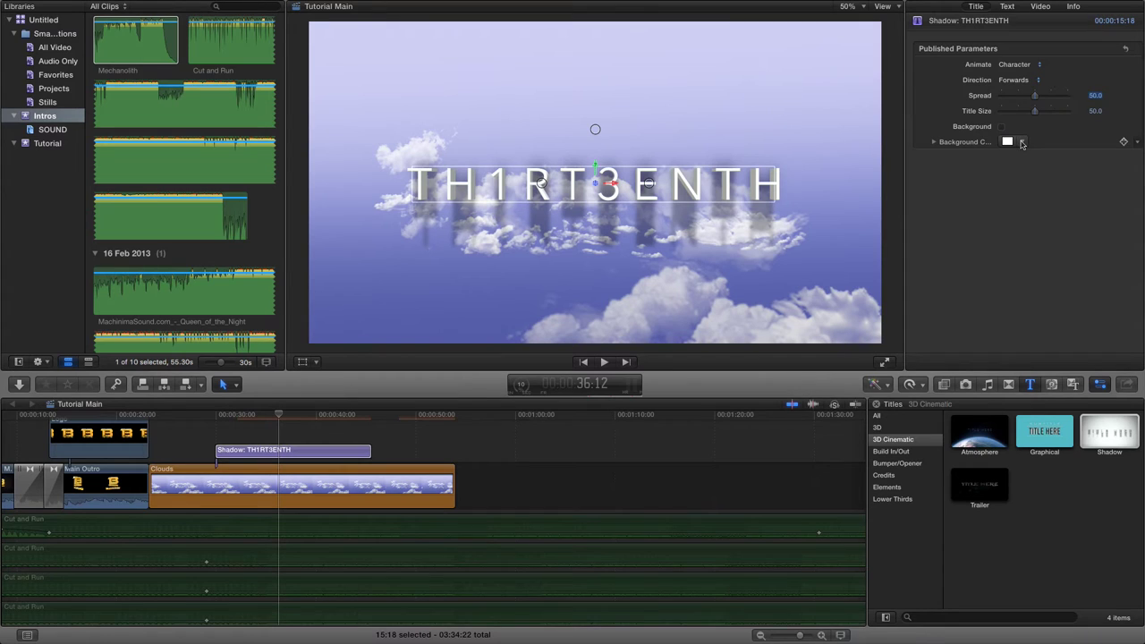
click(1023, 143)
click(1023, 143)
click(1040, 8)
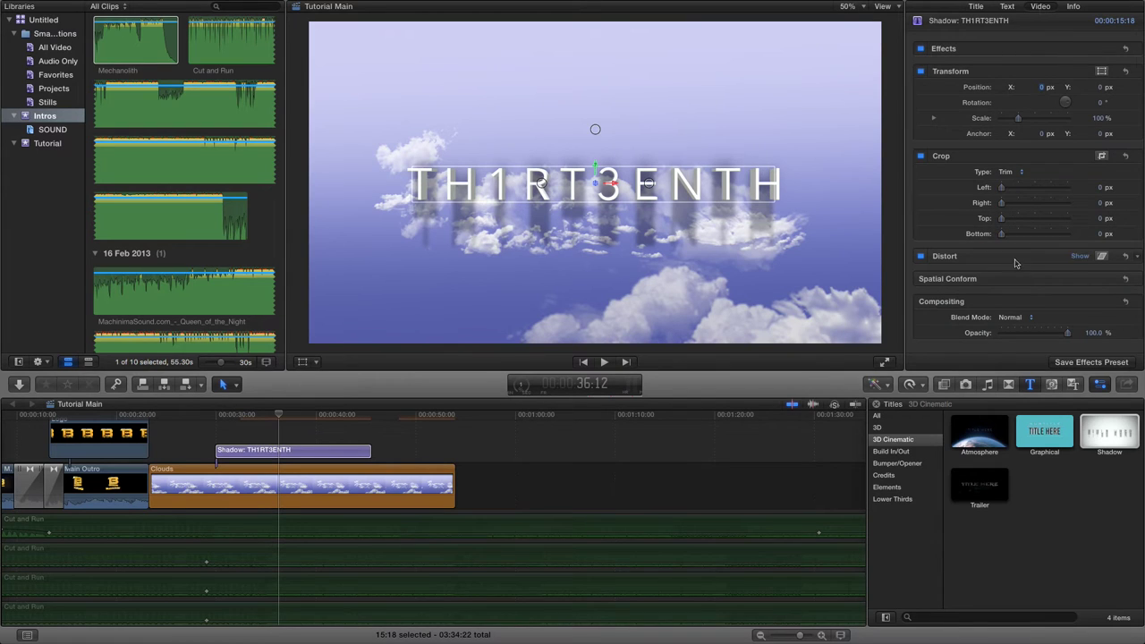
click(1008, 7)
click(1038, 8)
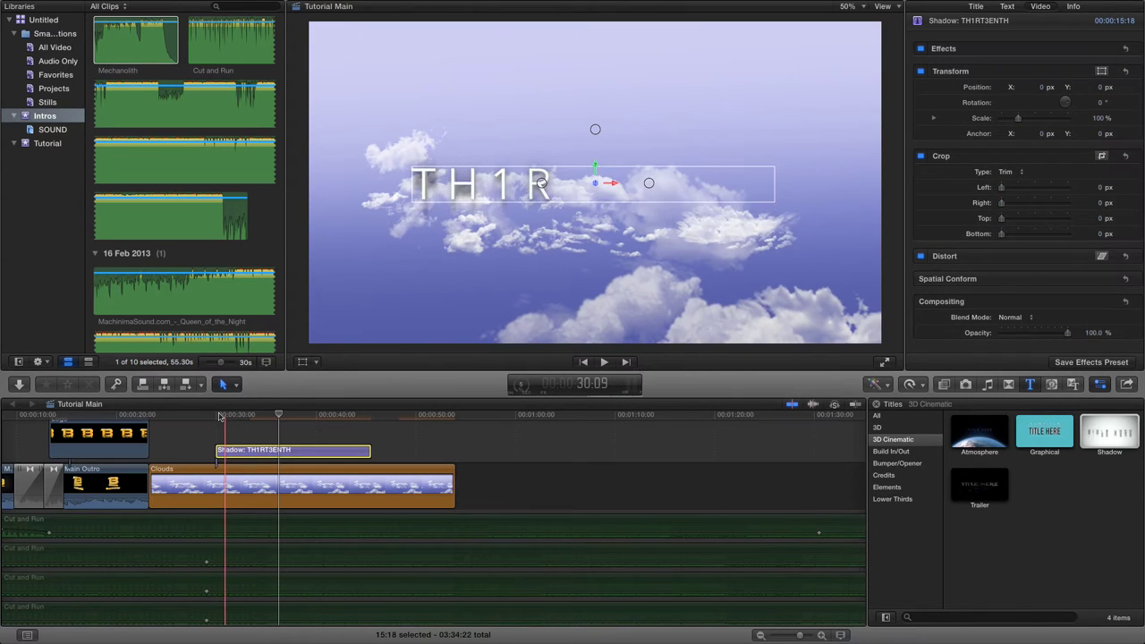
Step: Play back the Shadow title over the clouds from the start of the title clip
click(219, 416)
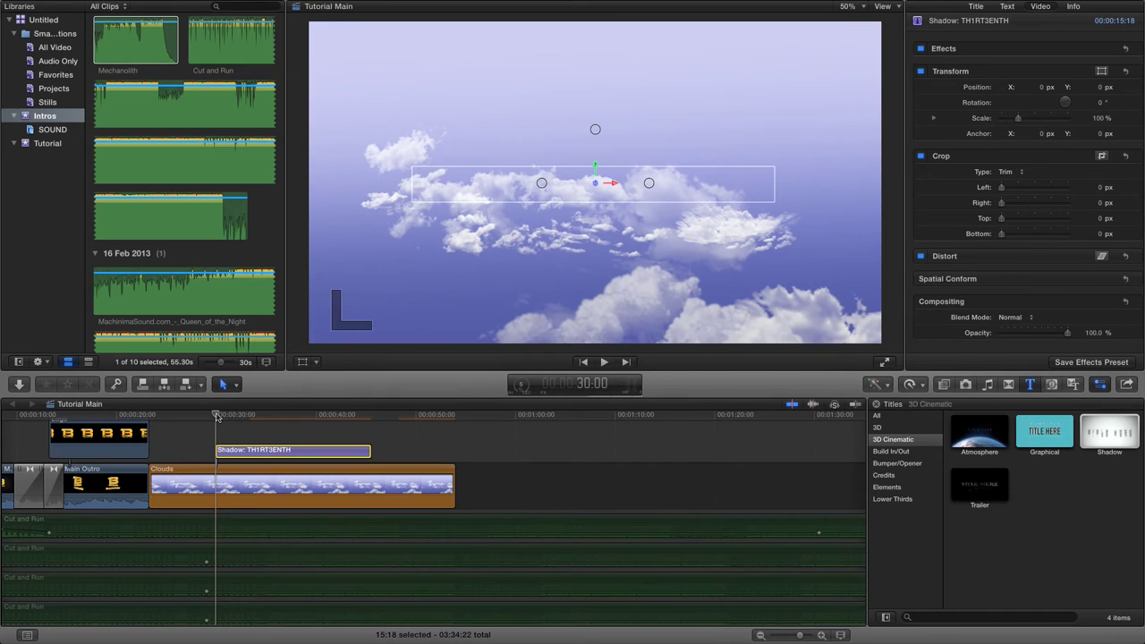
key(space)
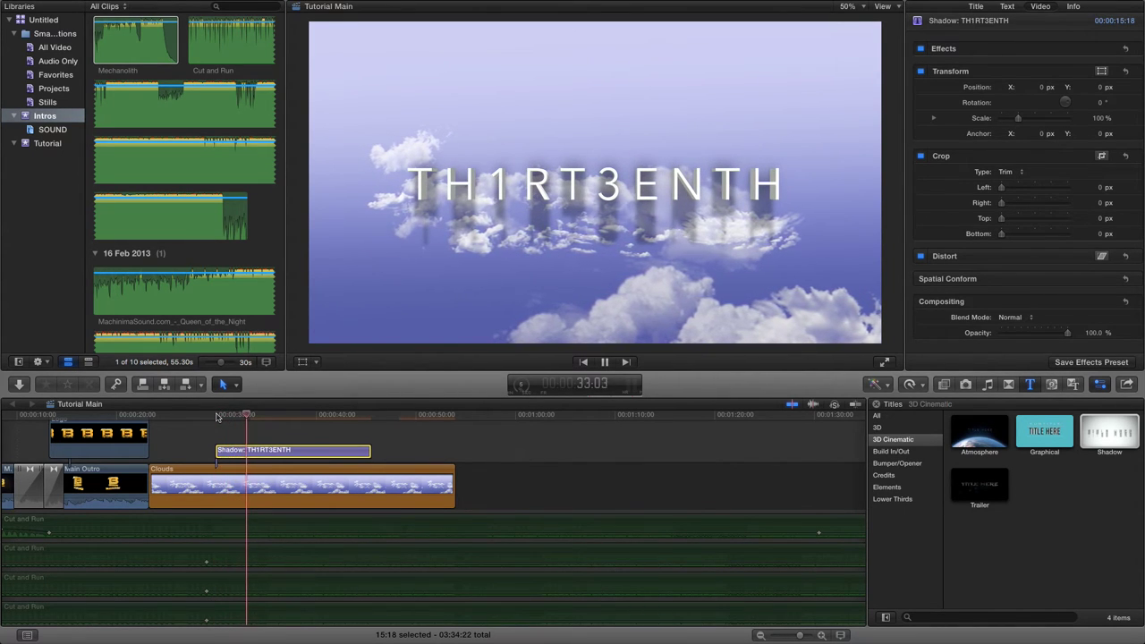
key(space)
key(shift+t)
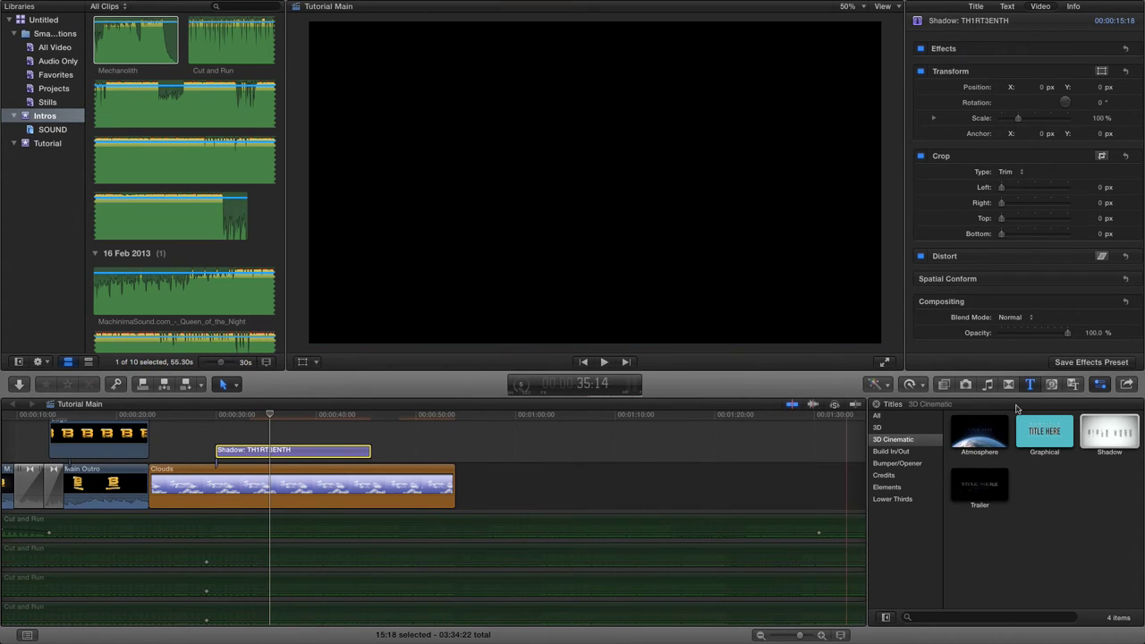
Step: Try the Multiply blend mode on the Shadow title at 36:00, and settle on Linear Burn
drag(270, 415, 276, 416)
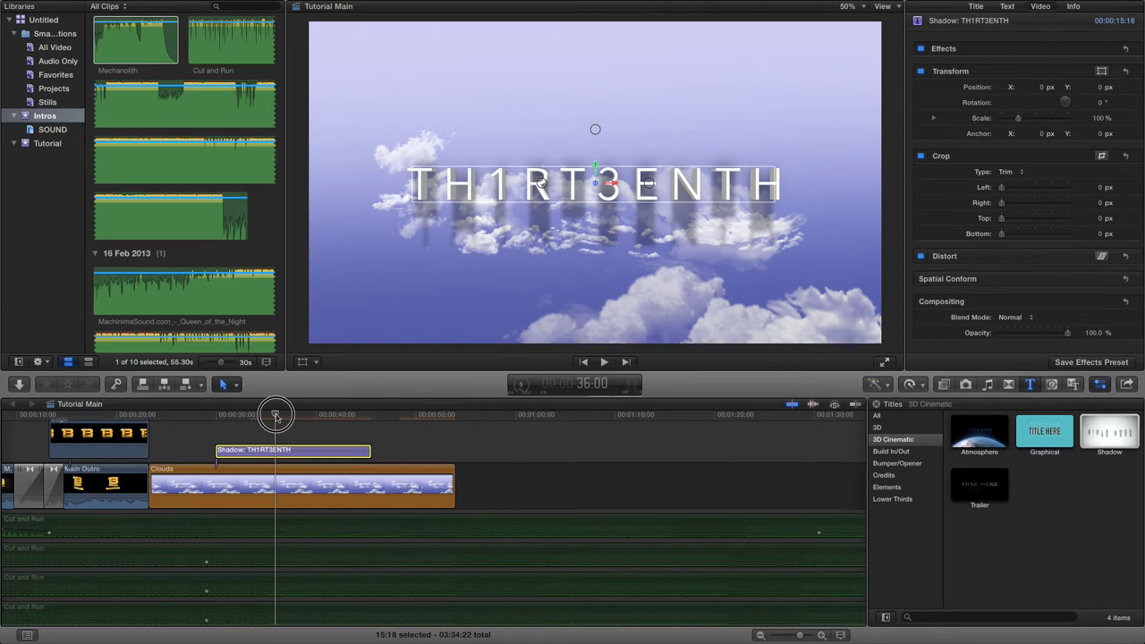
click(1027, 320)
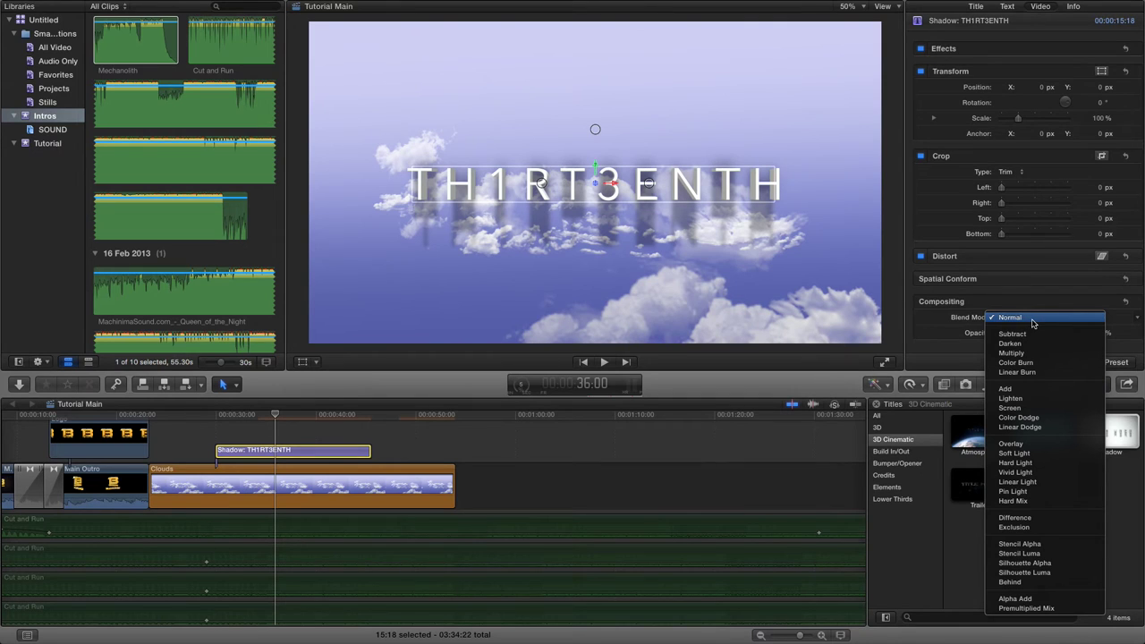
click(1029, 355)
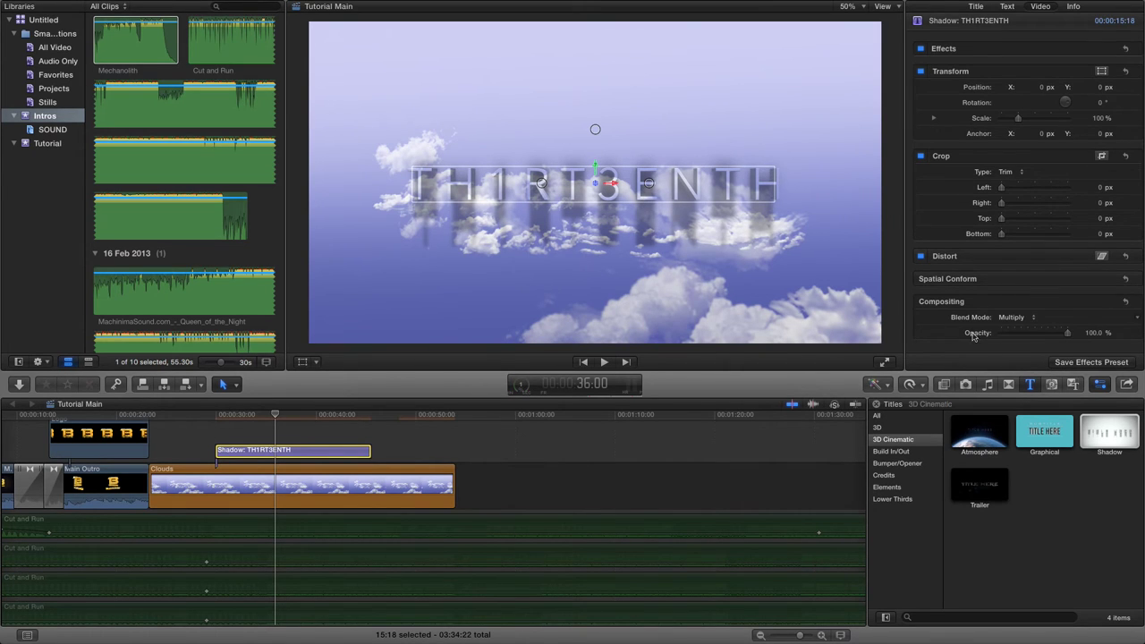
click(1024, 317)
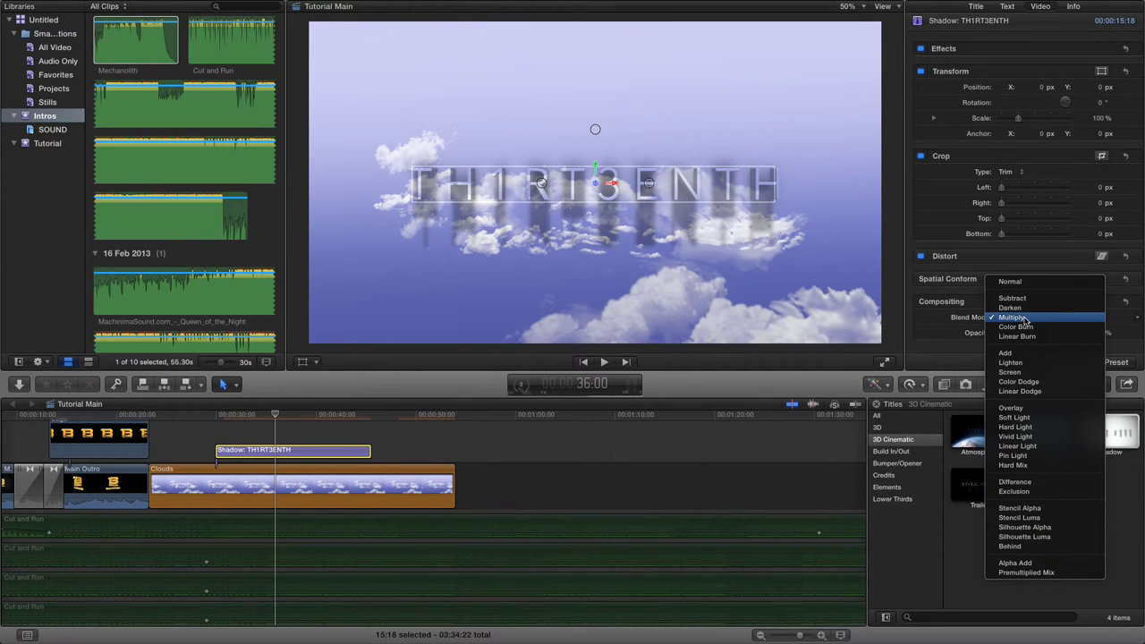
click(1027, 336)
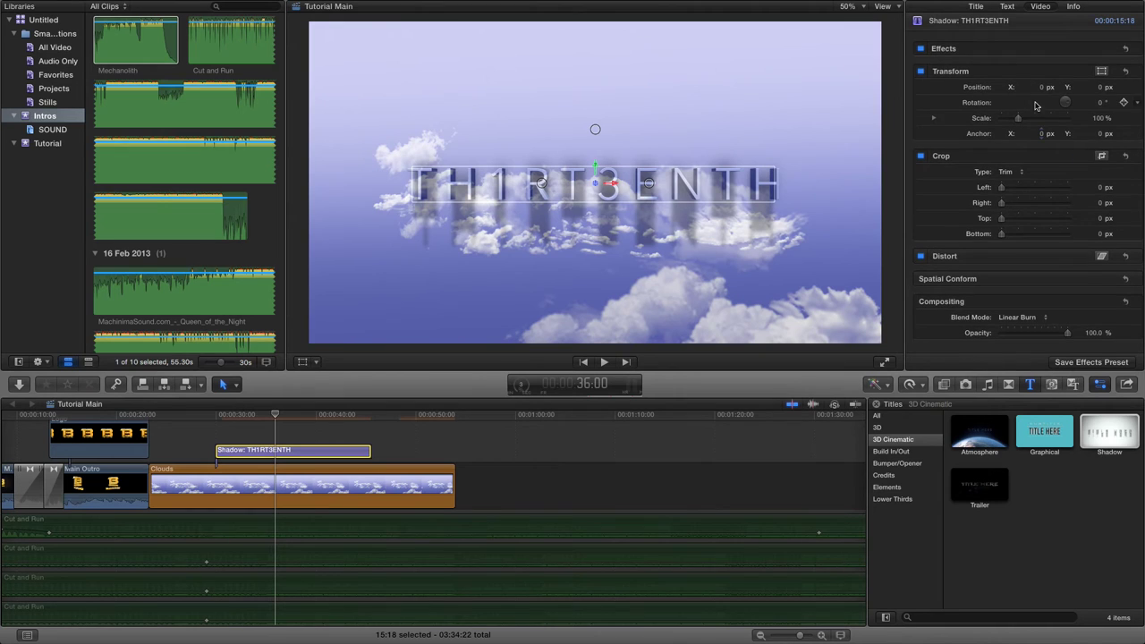
Step: Increase the Shadow title's 3D Text Depth to 124
click(1007, 7)
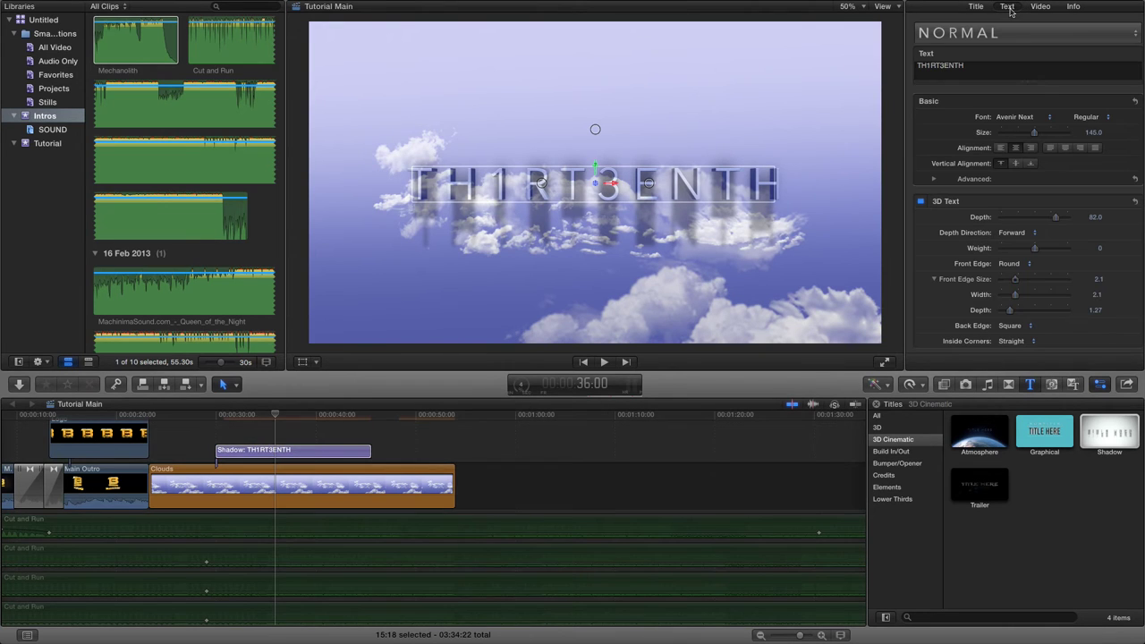
click(978, 7)
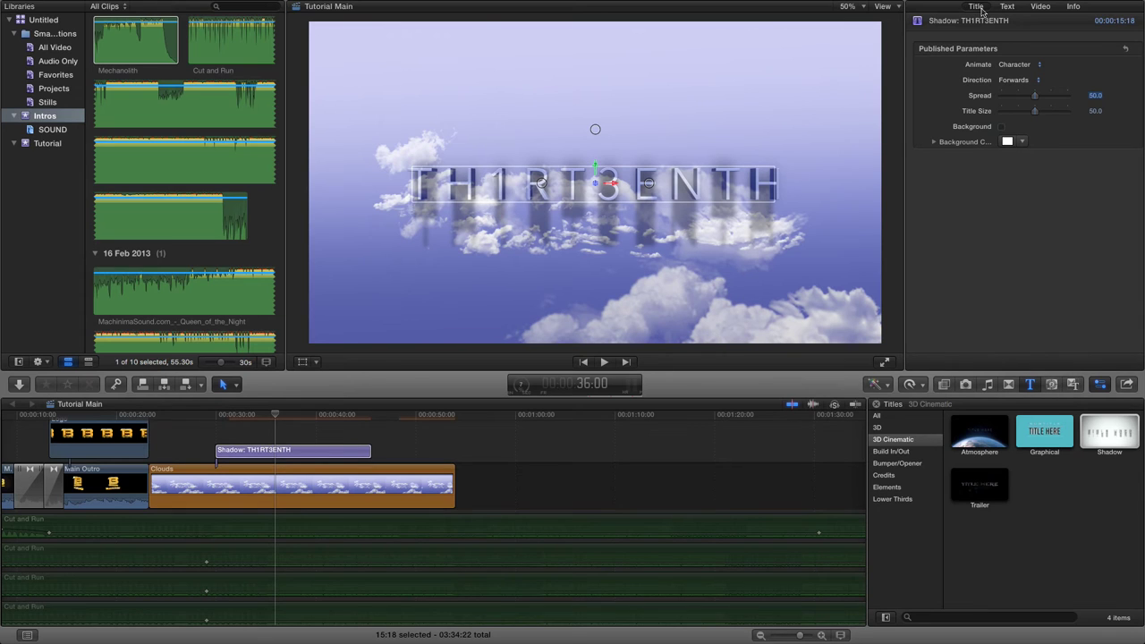
click(1004, 8)
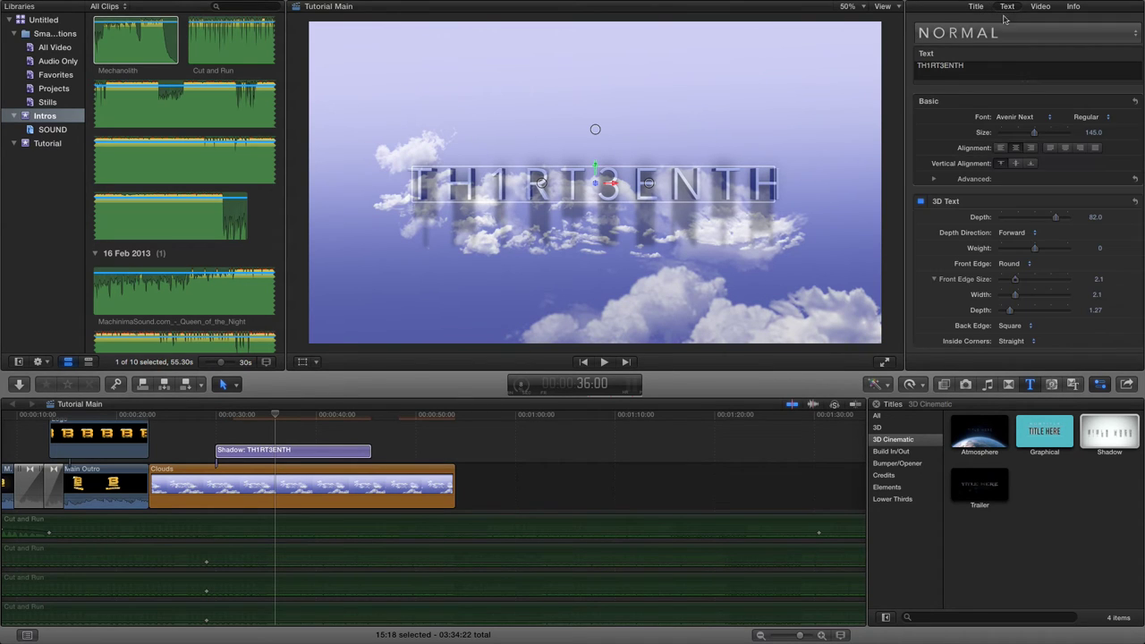
scroll(1059, 263, down, 10)
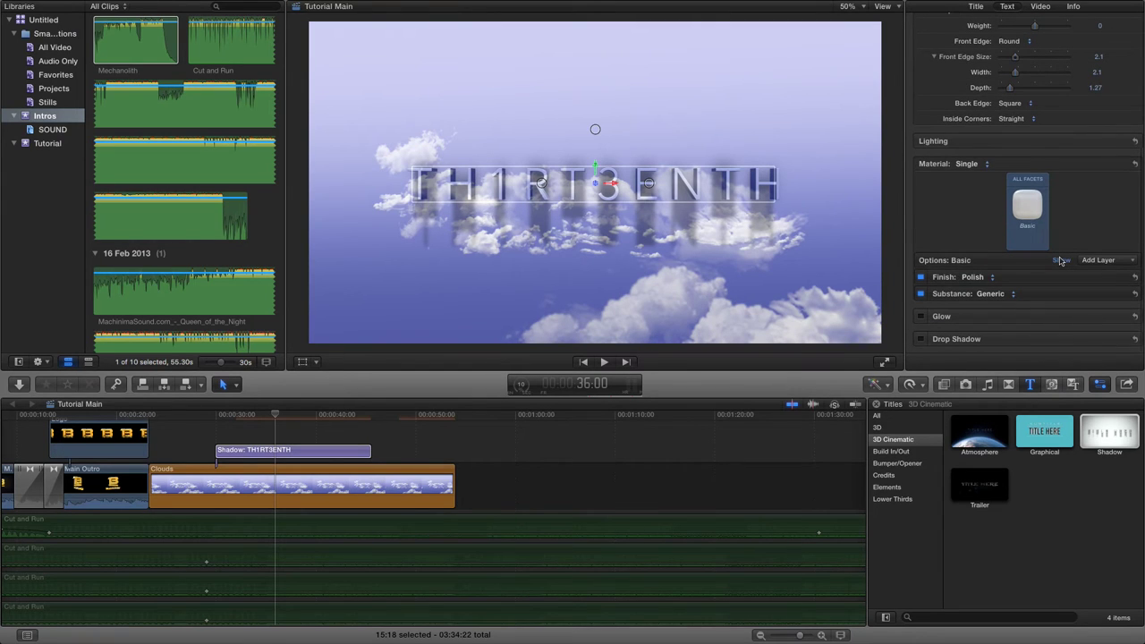
scroll(1056, 259, up, 3)
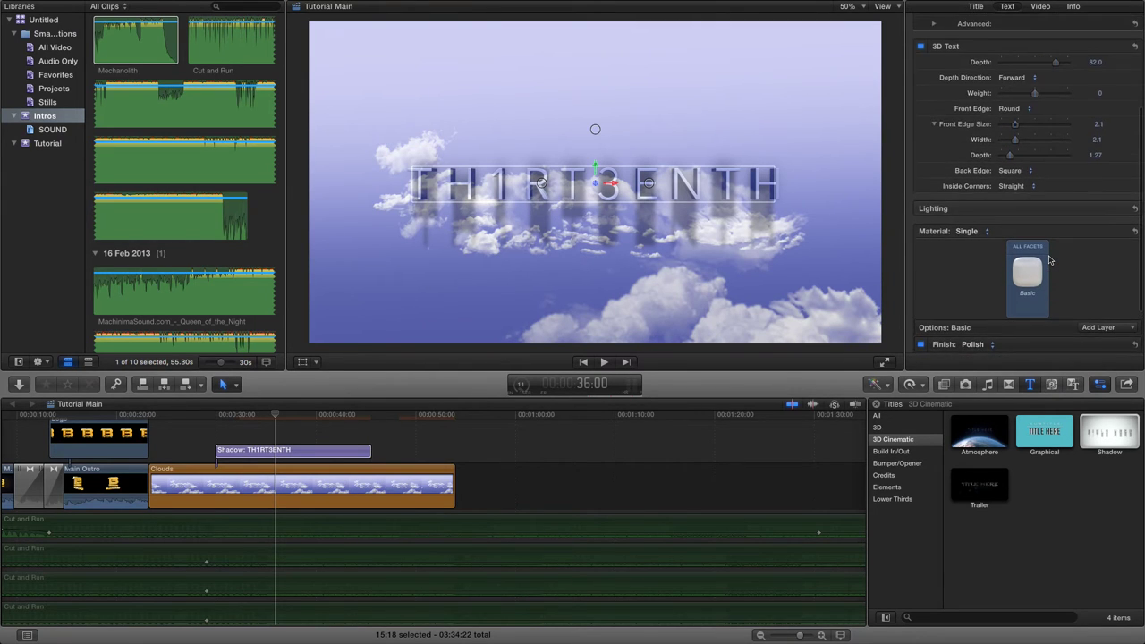
scroll(1050, 260, up, 1)
scroll(1042, 201, up, 1)
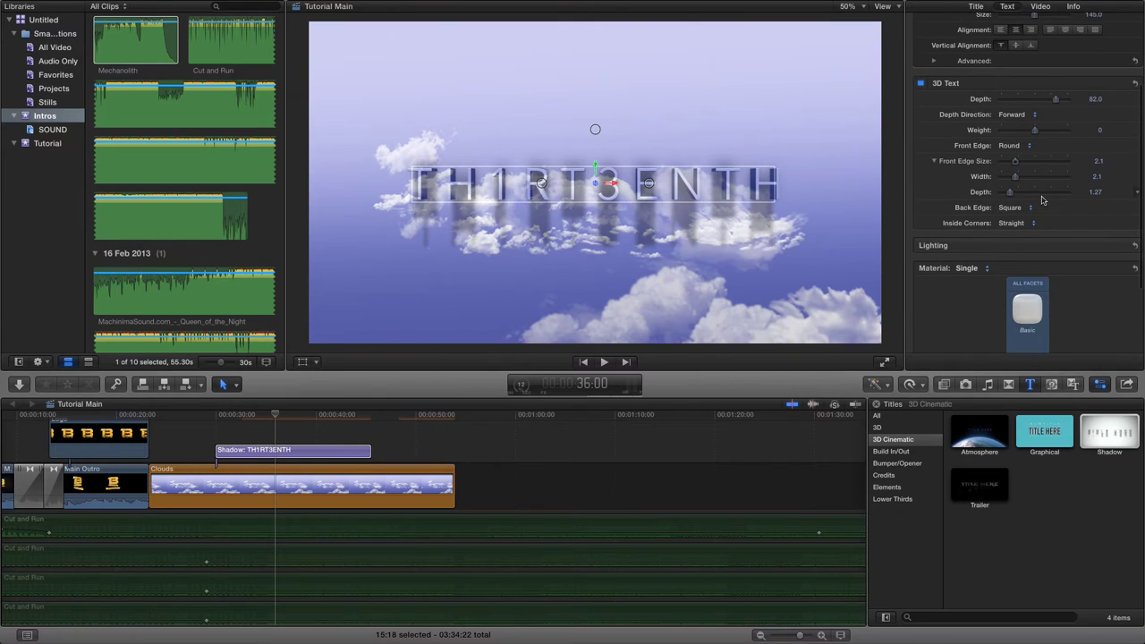
scroll(1036, 197, up, 1)
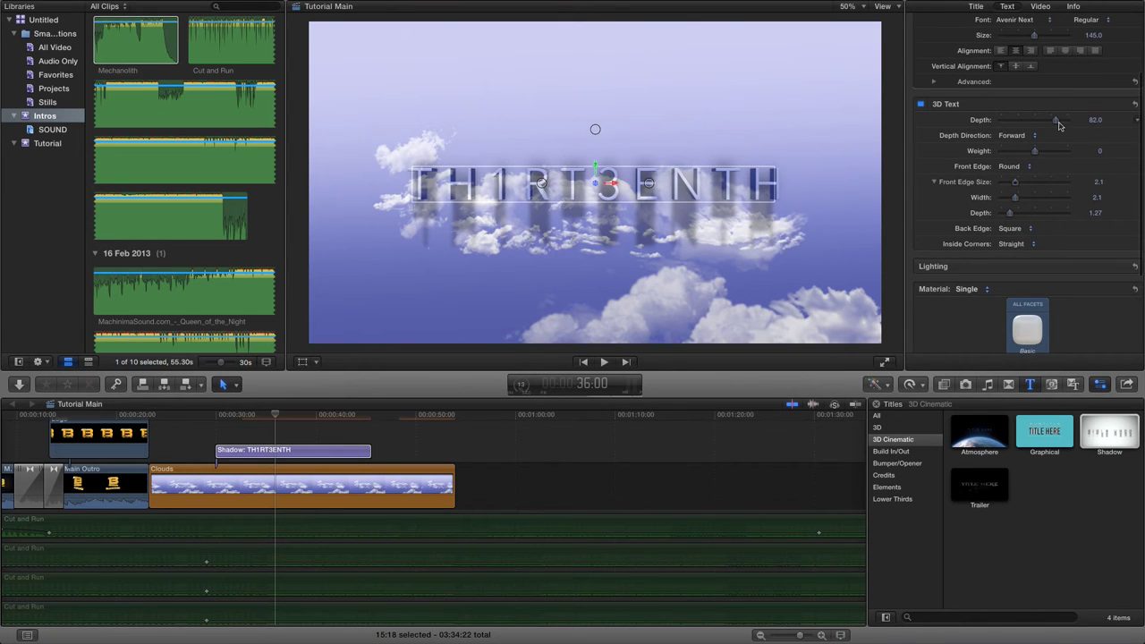
drag(1056, 120, 1071, 123)
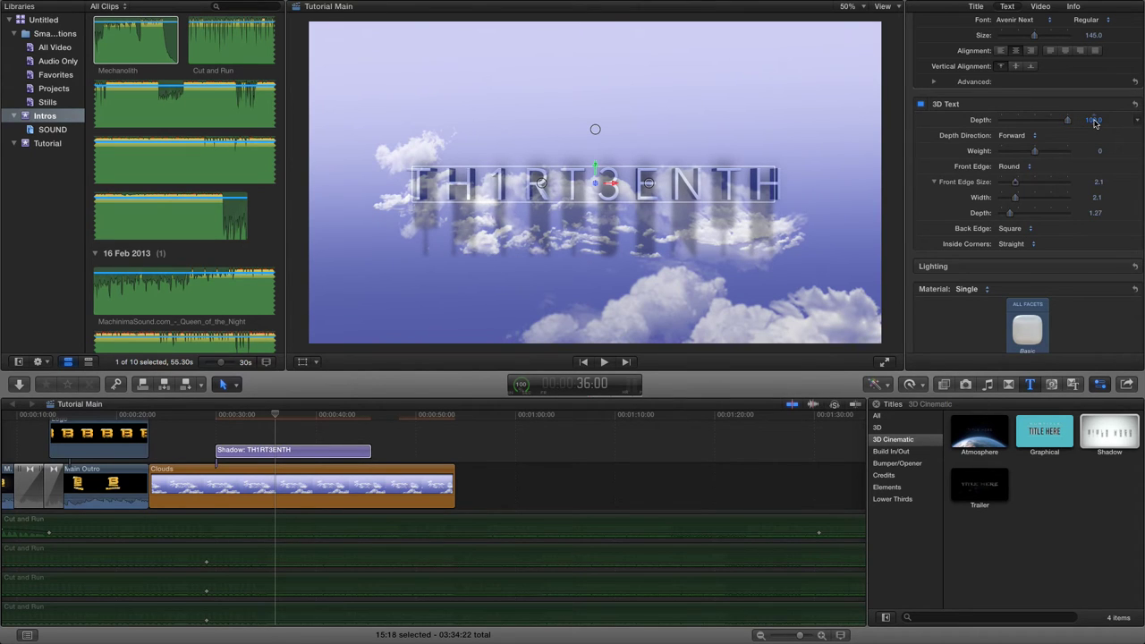
click(1093, 120)
drag(1093, 120, 1093, 116)
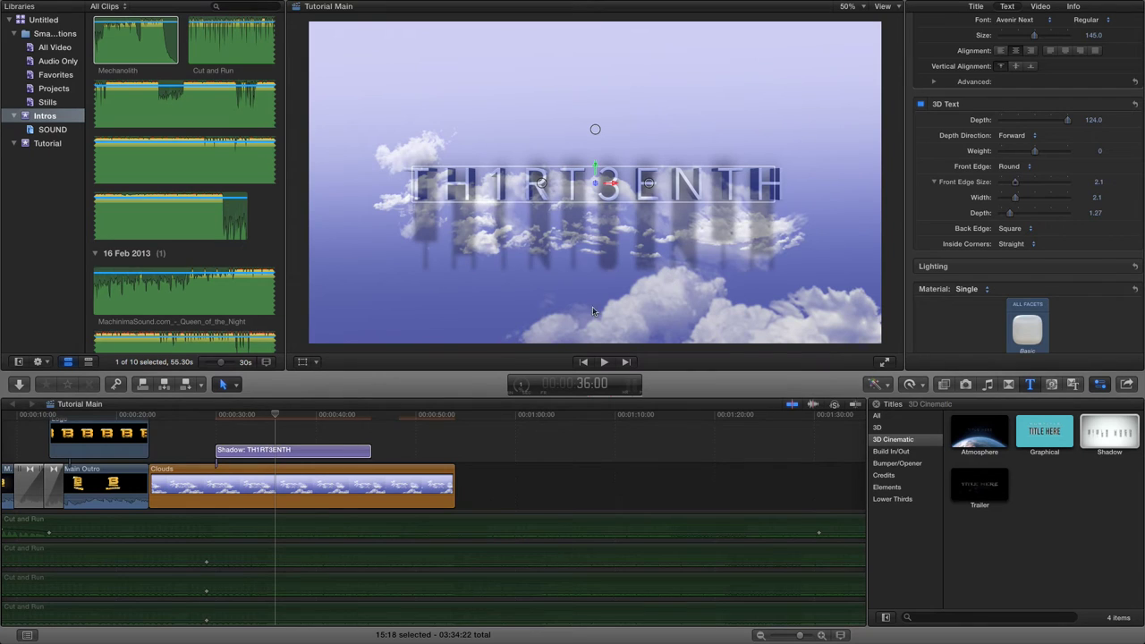
Step: Play the timeline from just before the Shadow title to review its deeper, blended text
click(213, 417)
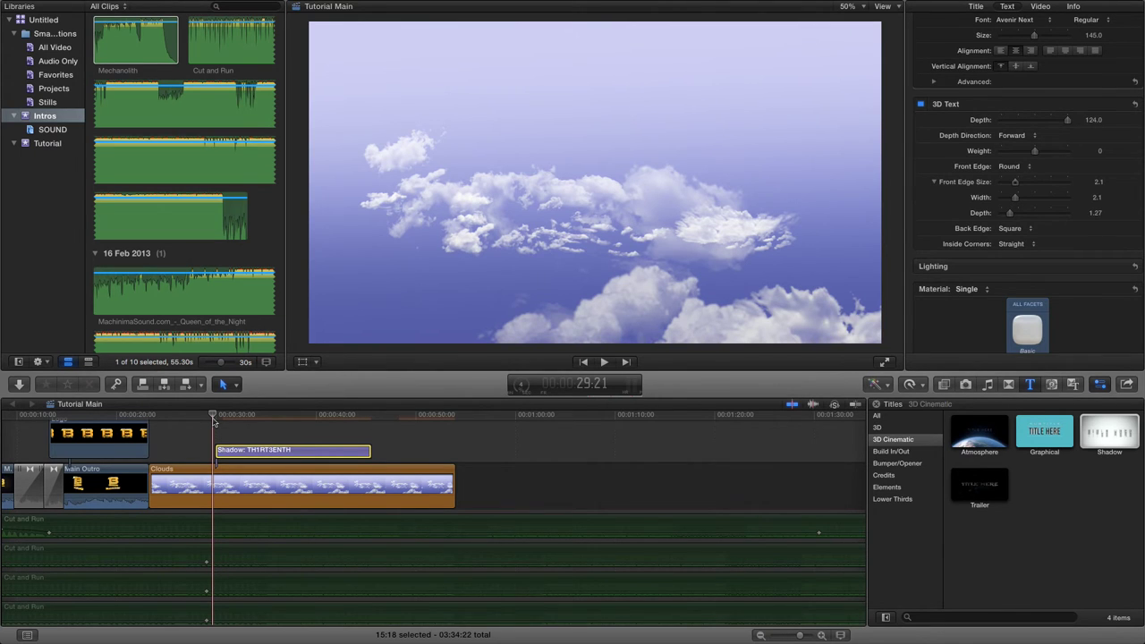
key(space)
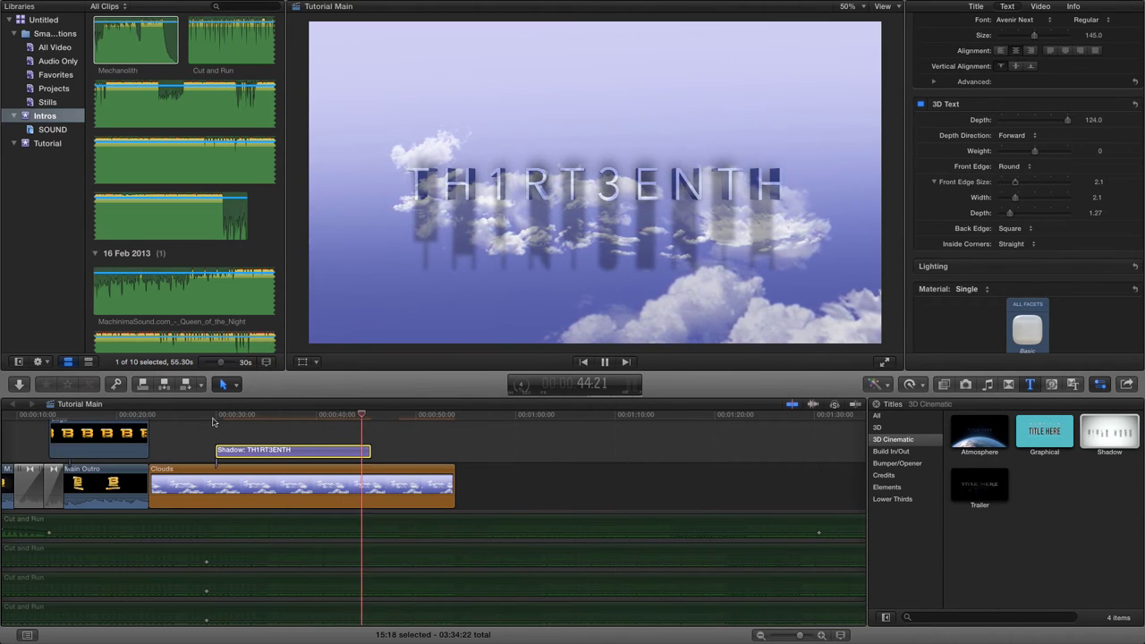
key(space)
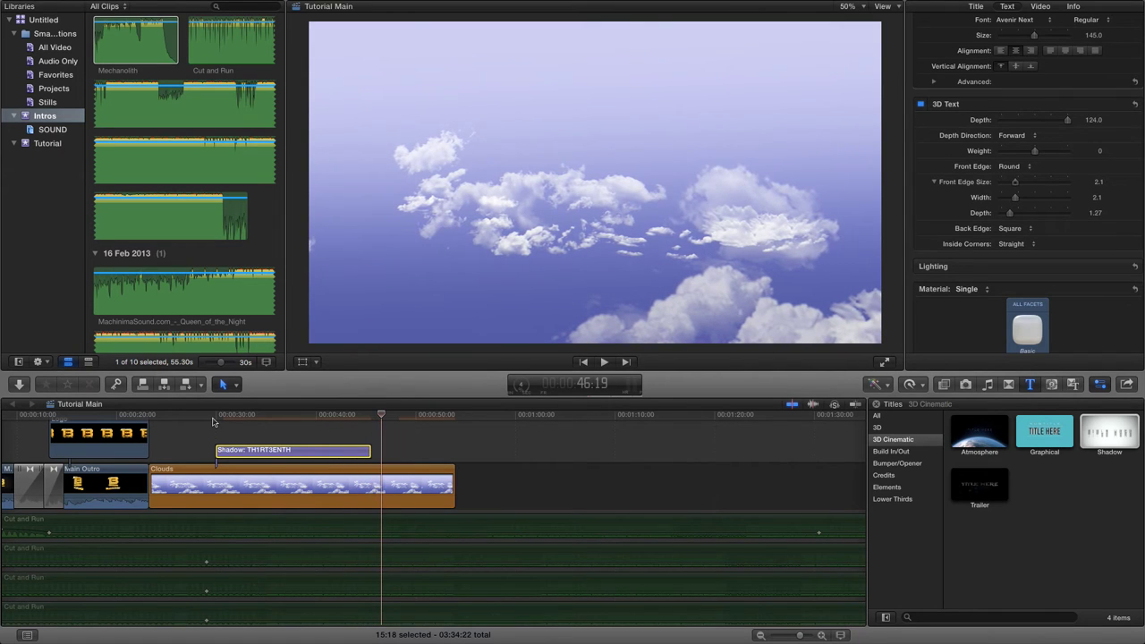
Step: Add an opacity keyframe at 100 % to the Shadow title at 41:24
click(352, 416)
drag(353, 416, 317, 414)
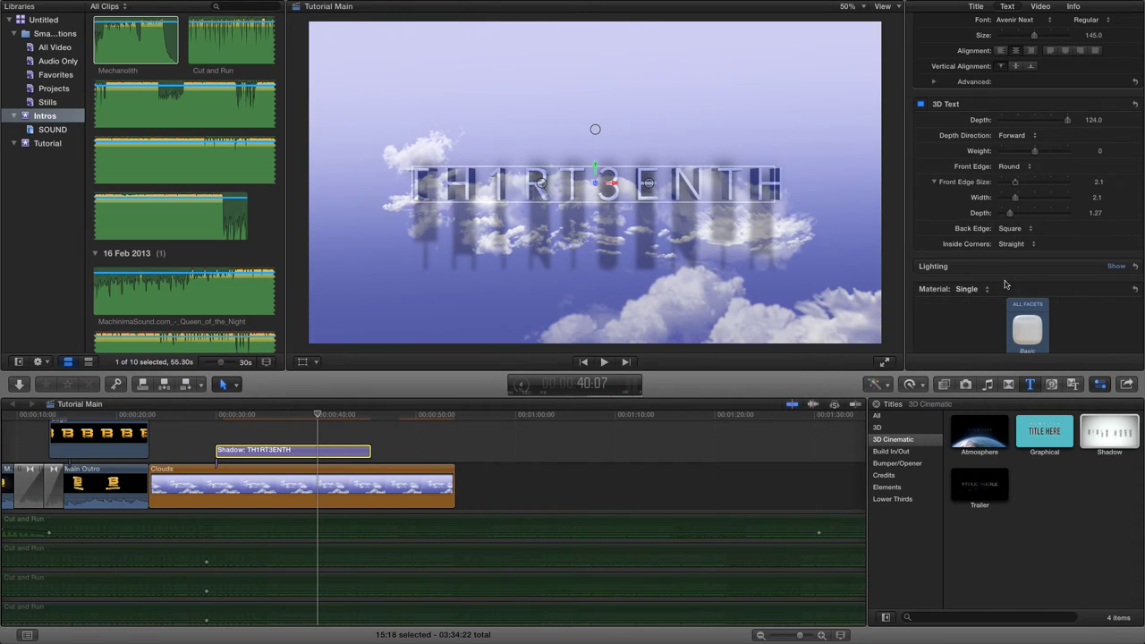
click(1043, 7)
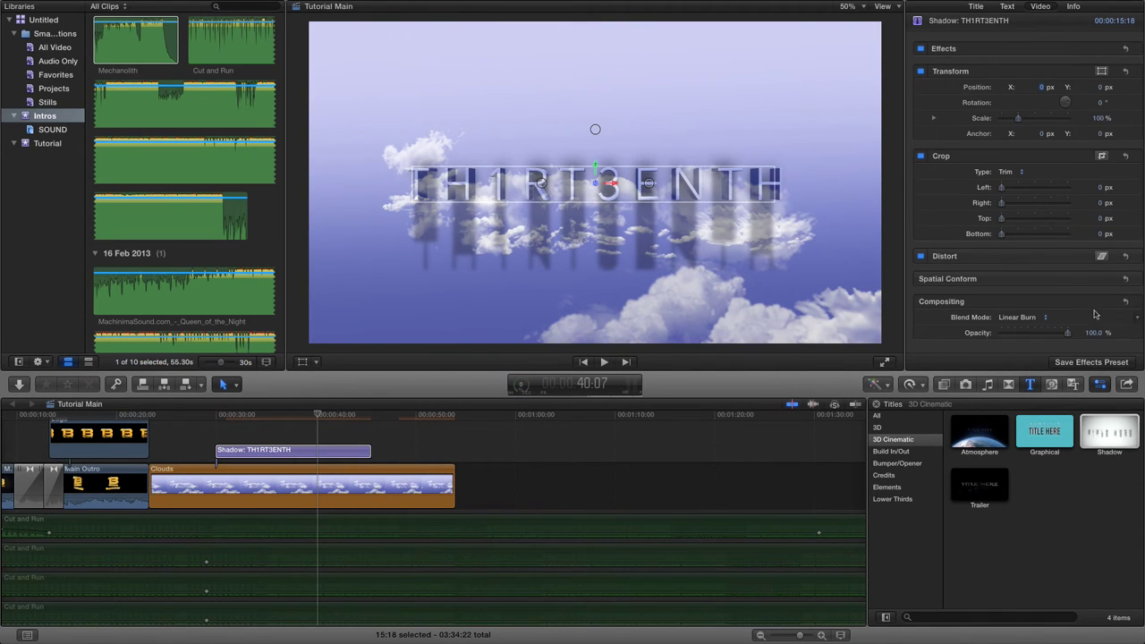
drag(320, 414, 333, 417)
mouse_move(353, 419)
mouse_down()
mouse_move(322, 416)
mouse_move(348, 420)
mouse_move(337, 418)
mouse_up()
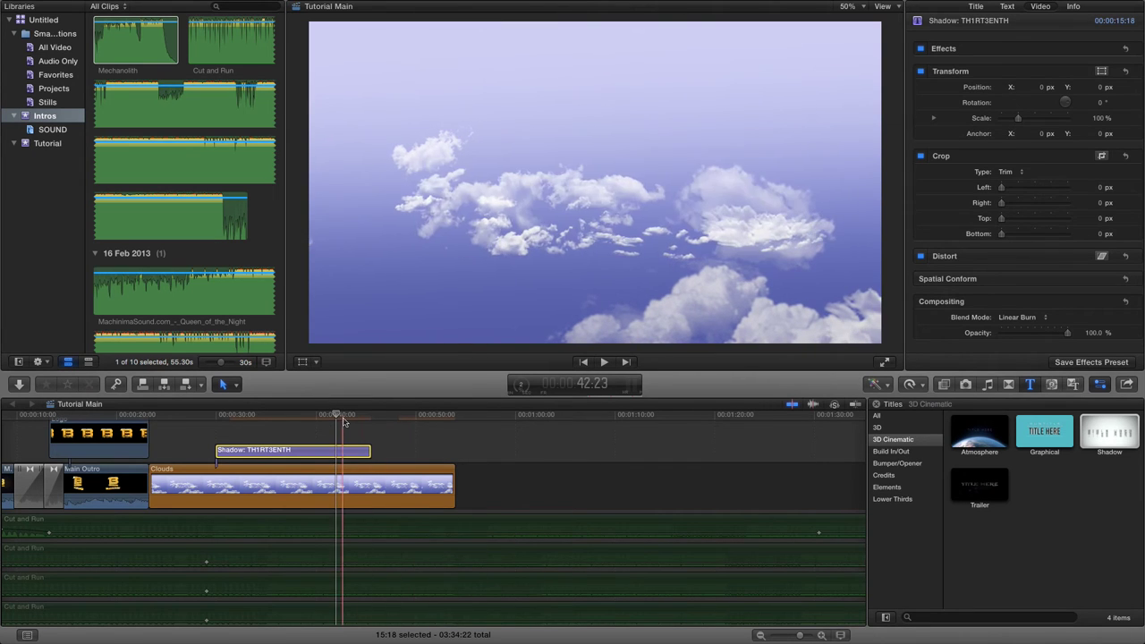
drag(335, 417, 333, 415)
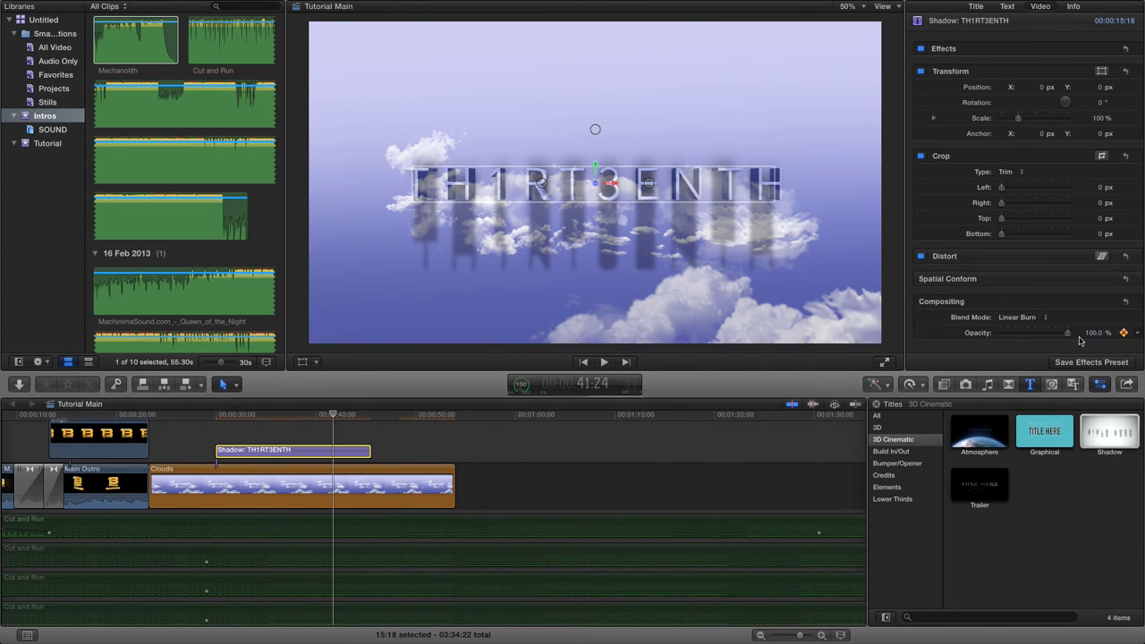
Step: Set the Shadow title's opacity to 0 % with a keyframe at the clip's end, at 45:13
drag(334, 413, 369, 414)
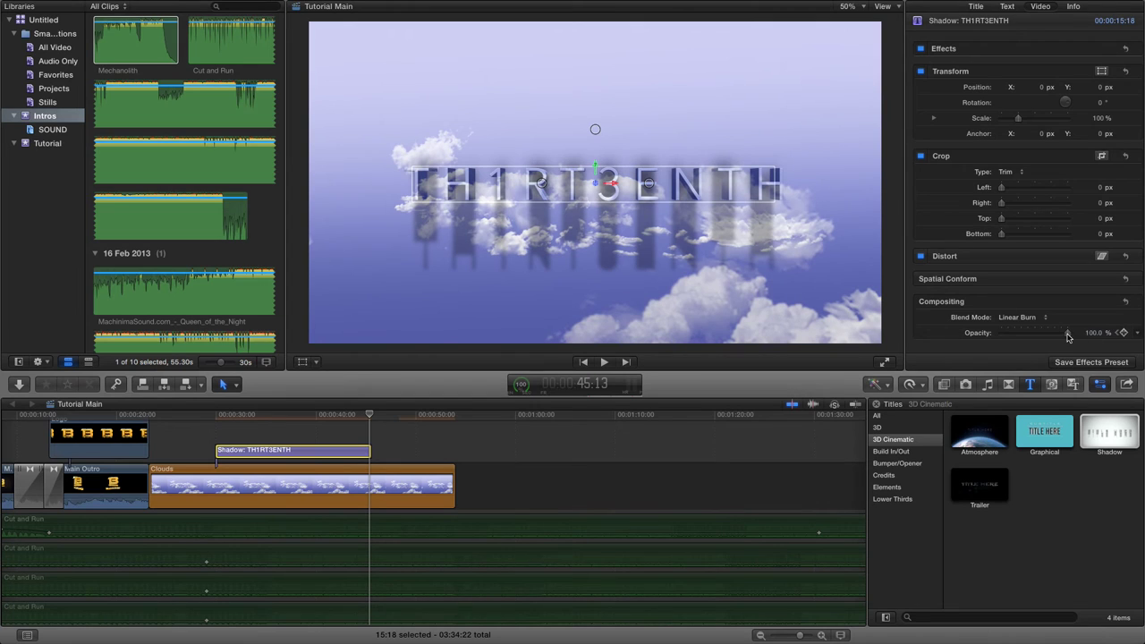
drag(1031, 336, 989, 336)
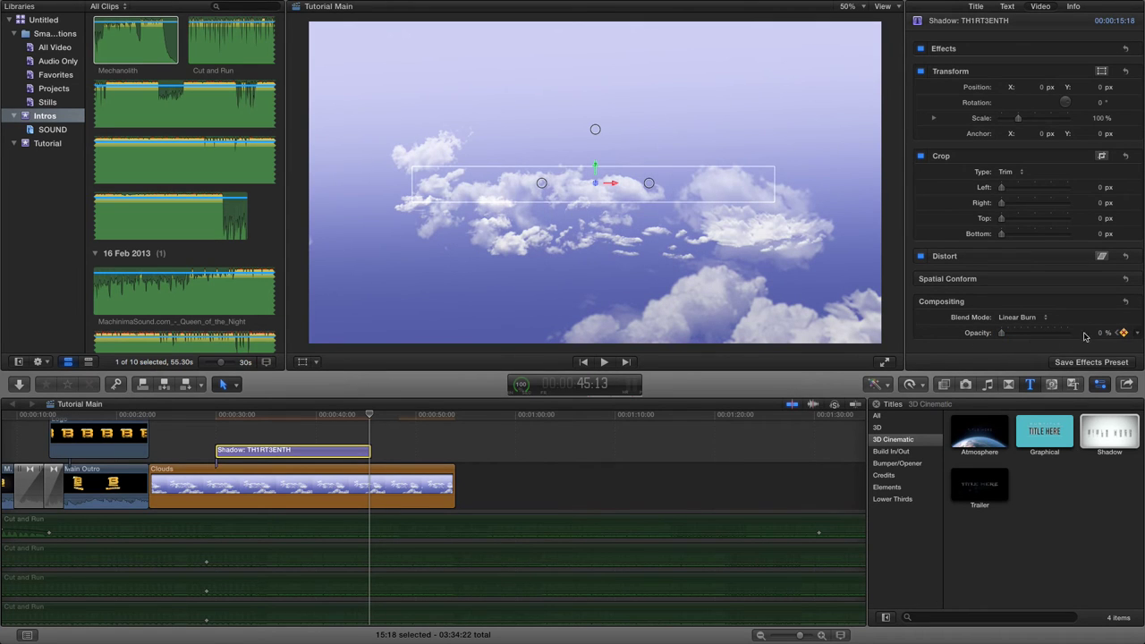
click(1125, 332)
Step: Play back the end of the Shadow title to review its opacity fade-out
drag(369, 414, 270, 420)
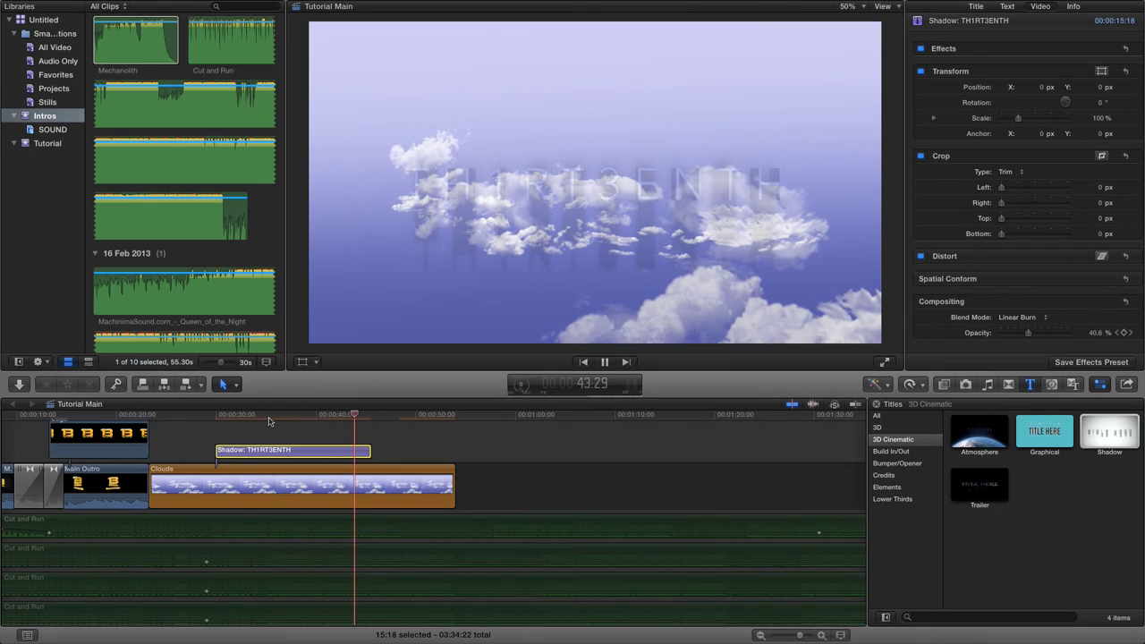
click(605, 363)
drag(380, 417, 282, 416)
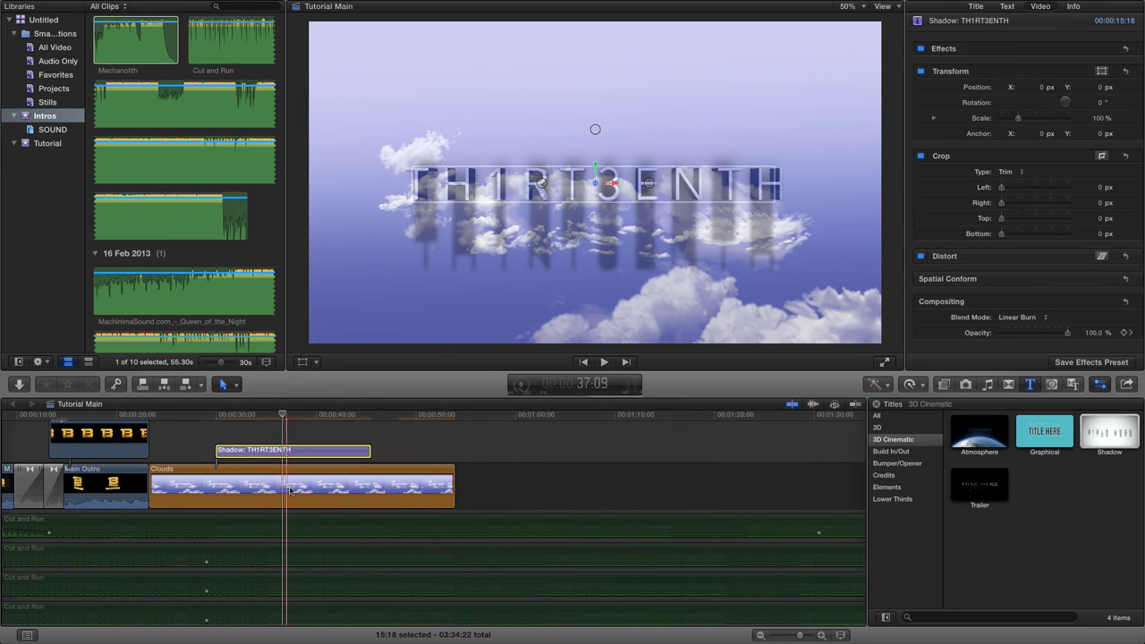
Step: Browse the video effects library for effects that could suit the Clouds background
click(944, 385)
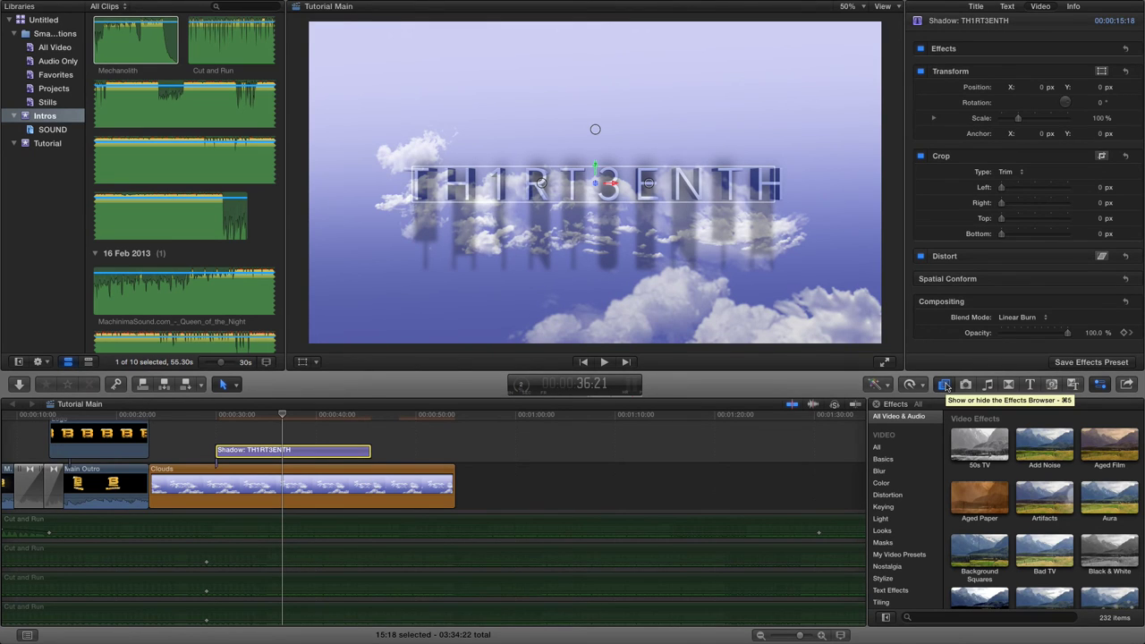
scroll(996, 486, down, 5)
scroll(996, 486, down, 4)
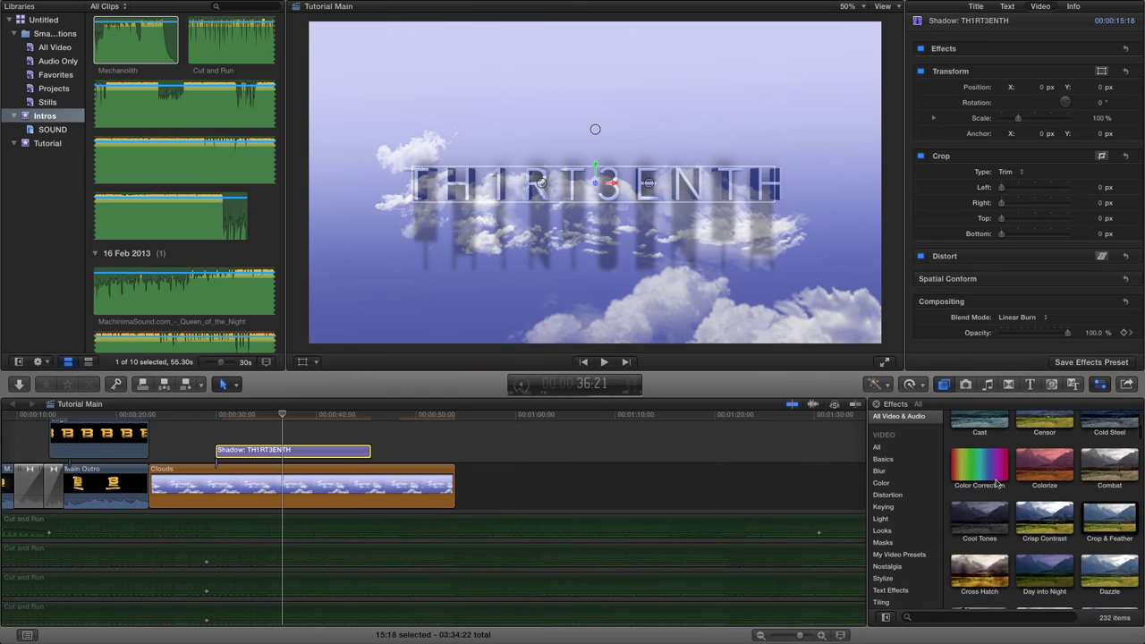
scroll(999, 484, down, 4)
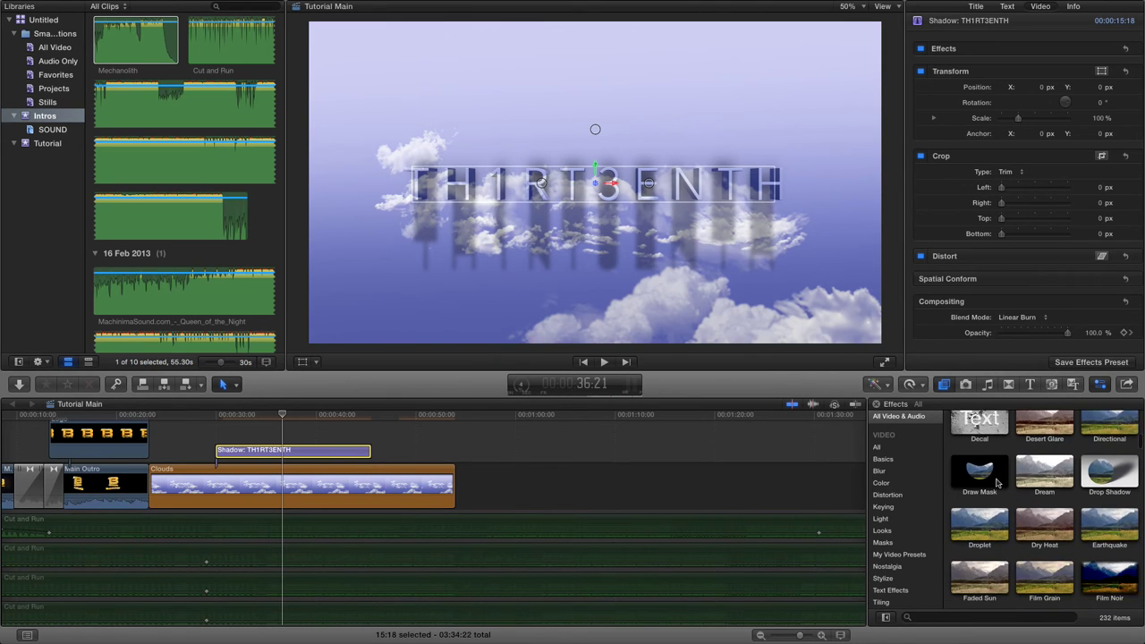
scroll(999, 484, down, 4)
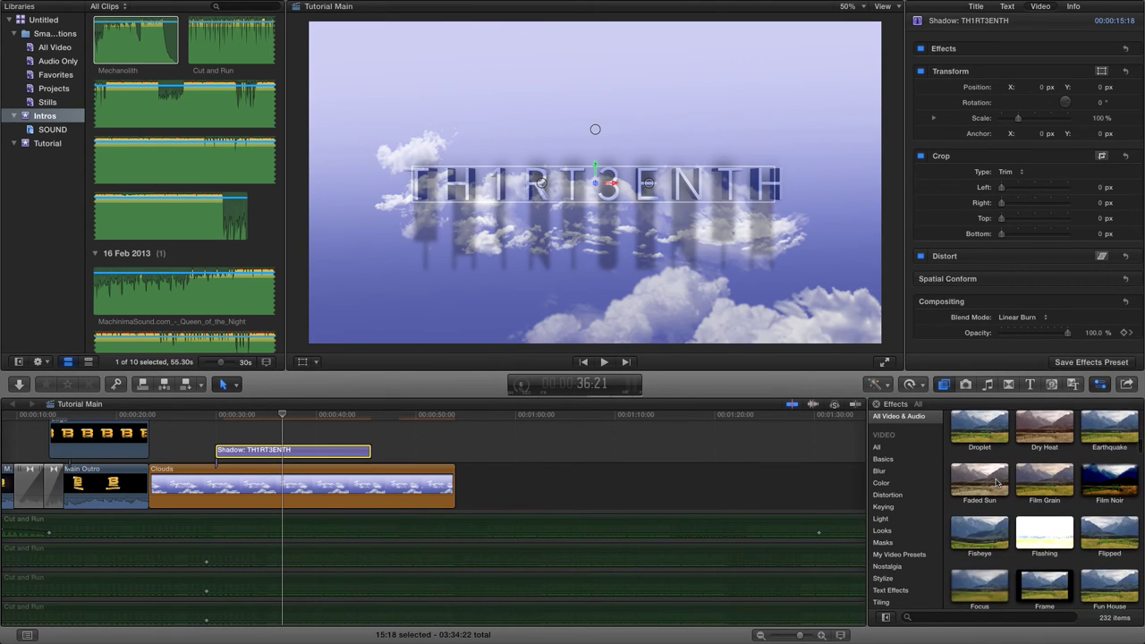
scroll(996, 483, down, 4)
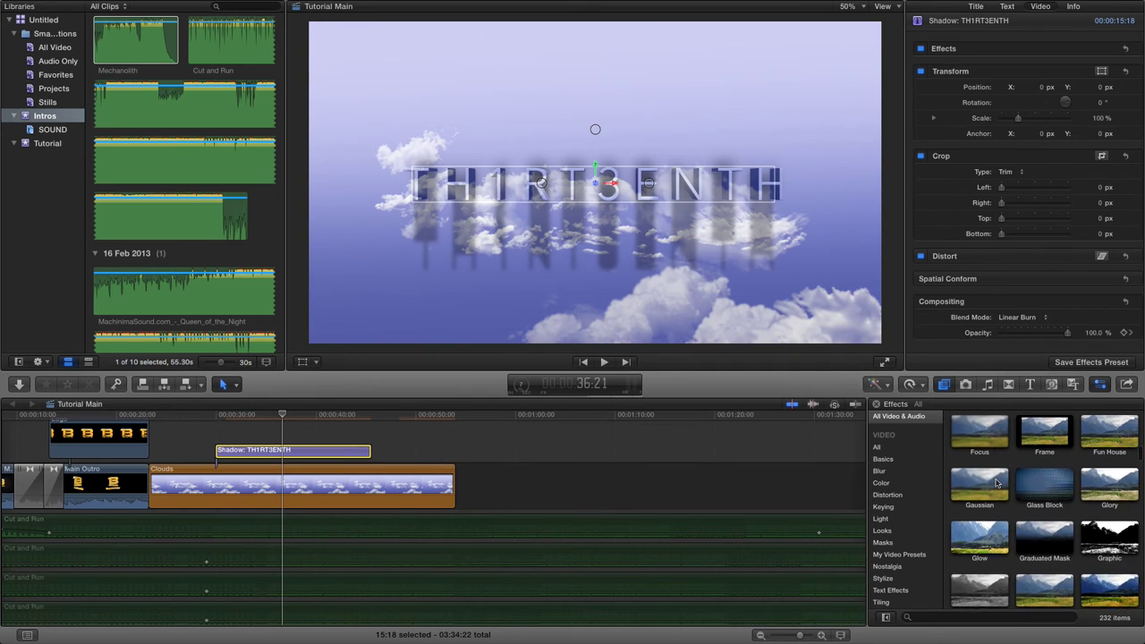
scroll(999, 483, down, 2)
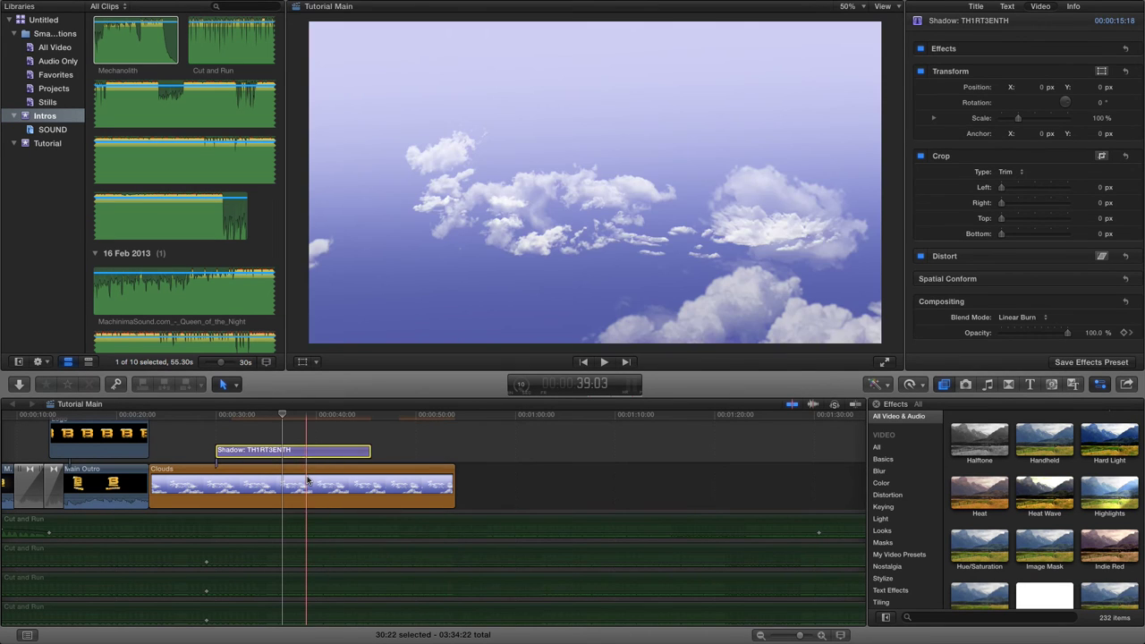
Step: Preview effects such as Heat and Insect Eye on the Clouds generator, and apply Insect Eye to it
click(307, 482)
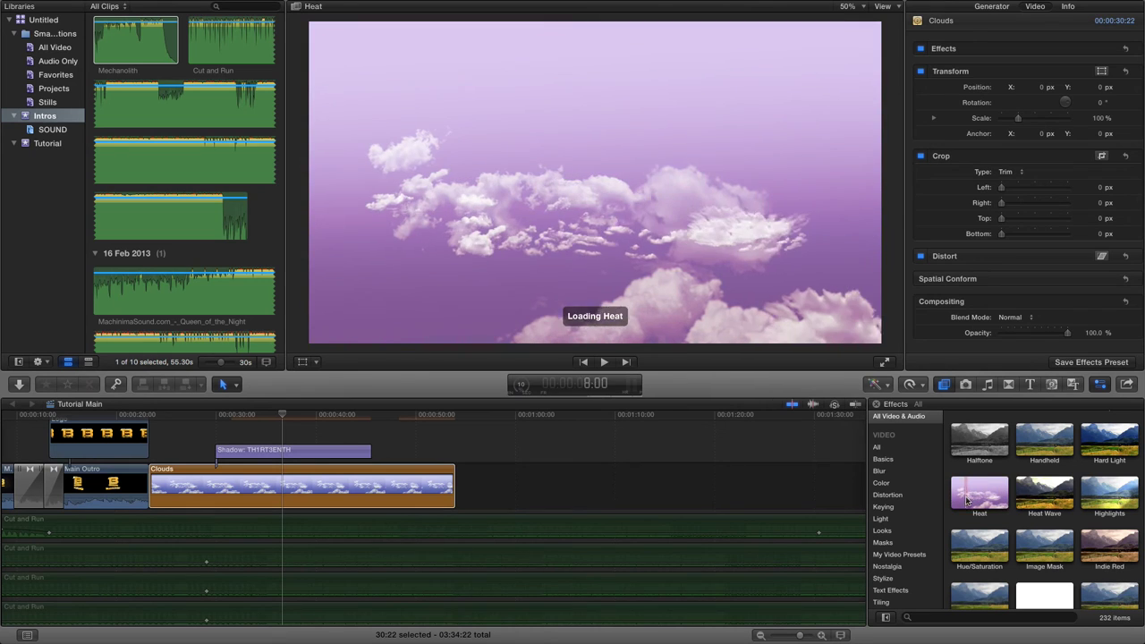
scroll(984, 498, down, 1)
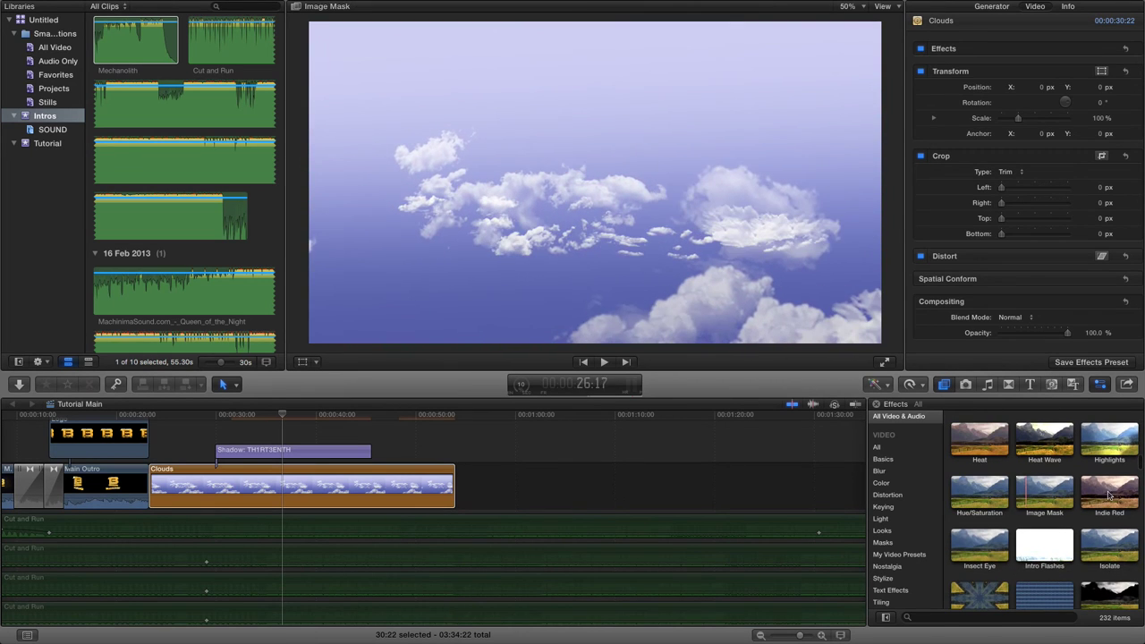
scroll(1029, 510, down, 1)
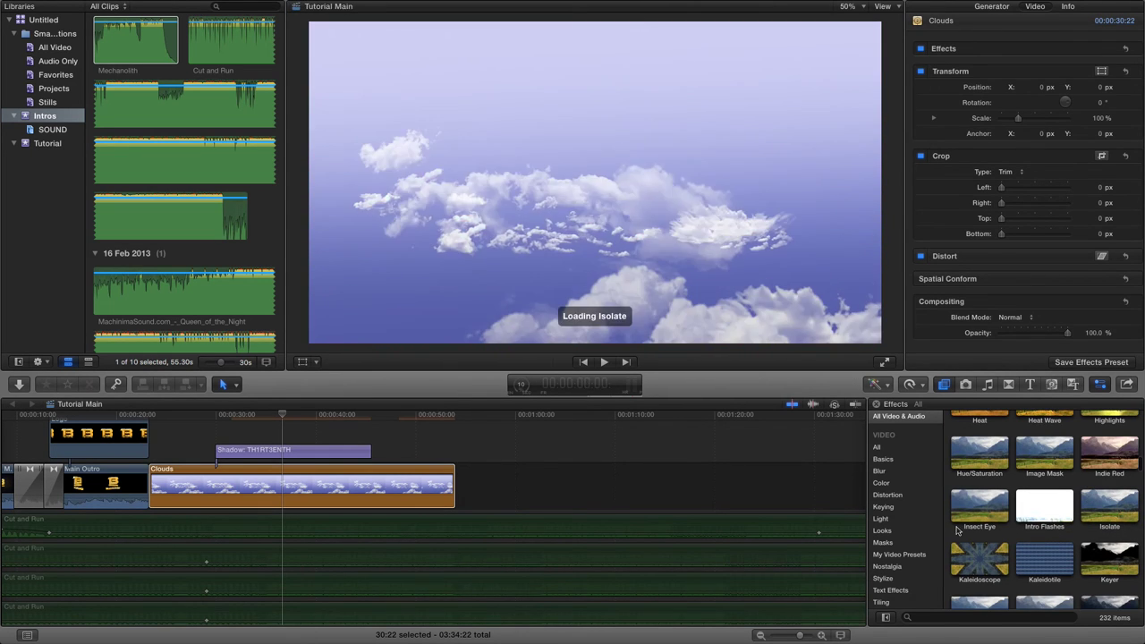
scroll(979, 513, down, 1)
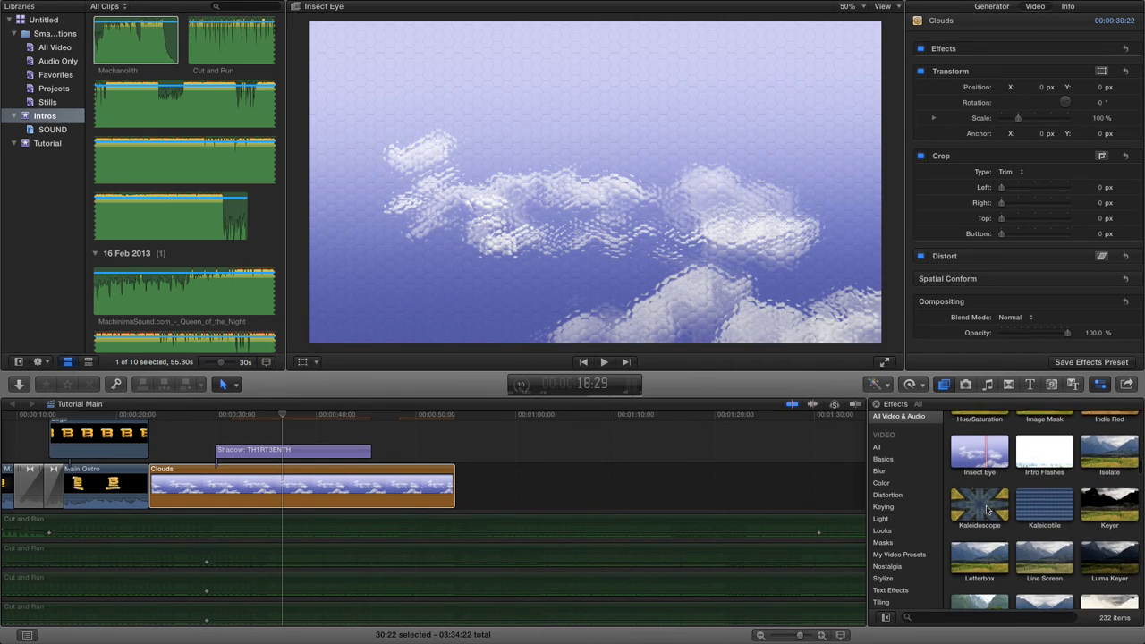
drag(985, 507, 335, 500)
drag(284, 415, 227, 416)
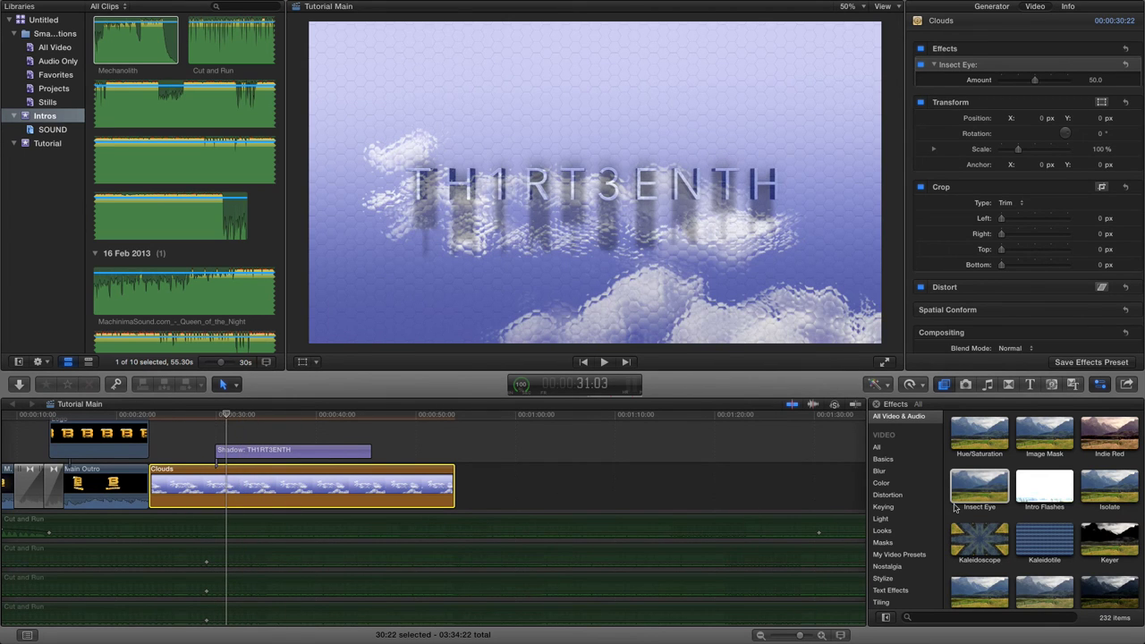
drag(982, 498, 309, 503)
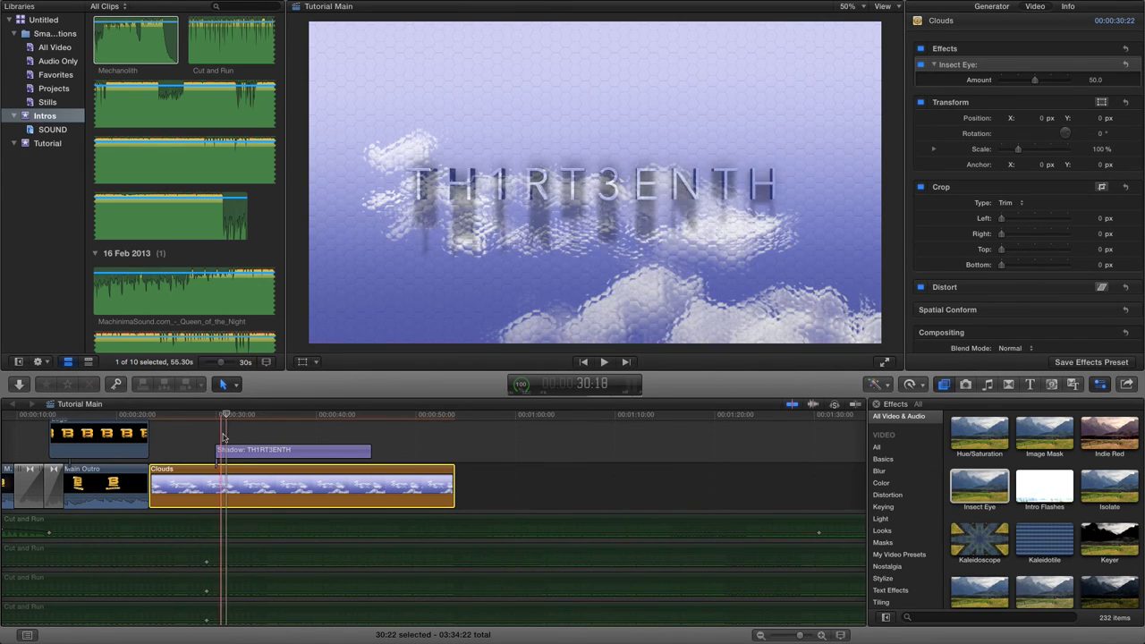
Step: Set the Clouds clip's Insect Eye amount to 77.22 with a keyframe at 30:09, near the Shadow title's start
mouse_move(215, 414)
mouse_down()
mouse_move(238, 414)
mouse_move(219, 423)
mouse_up()
click(1042, 118)
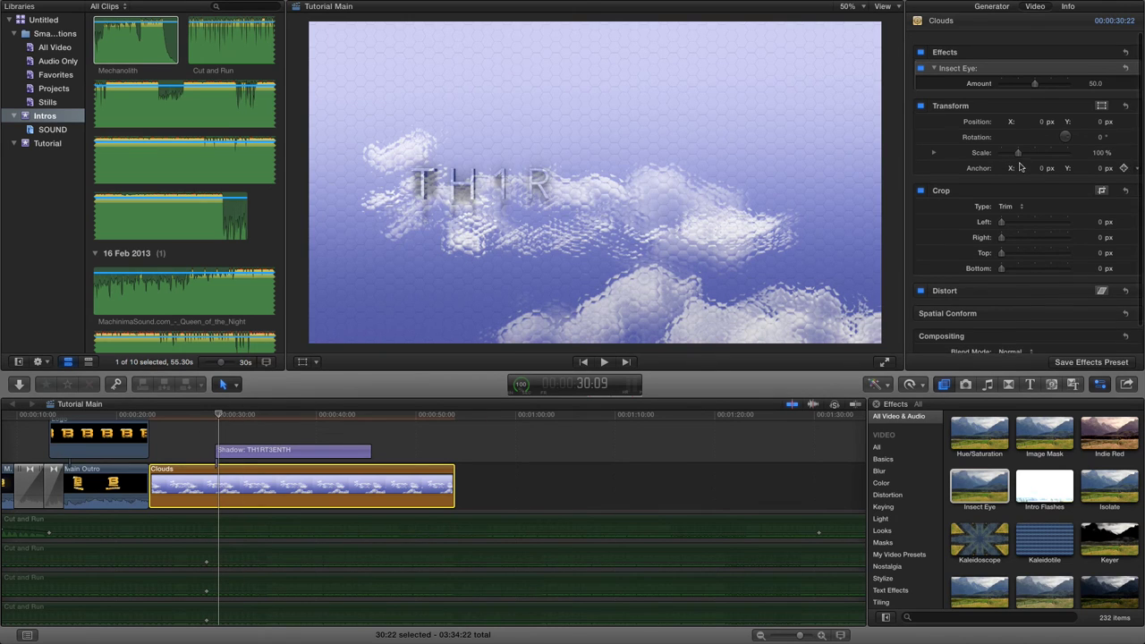
click(992, 7)
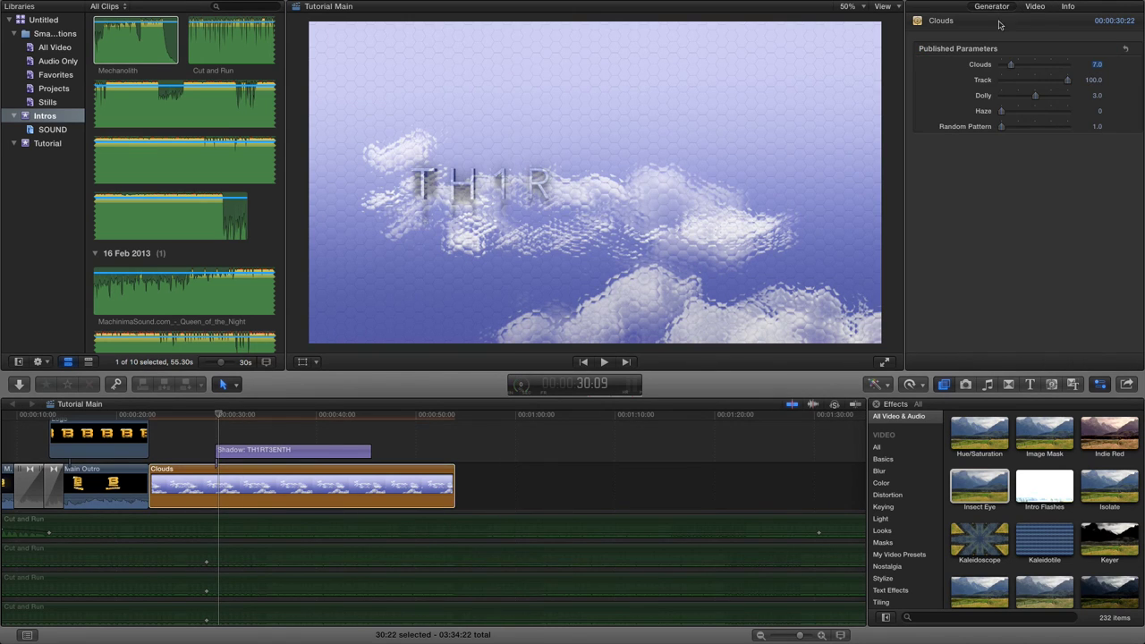
click(1039, 8)
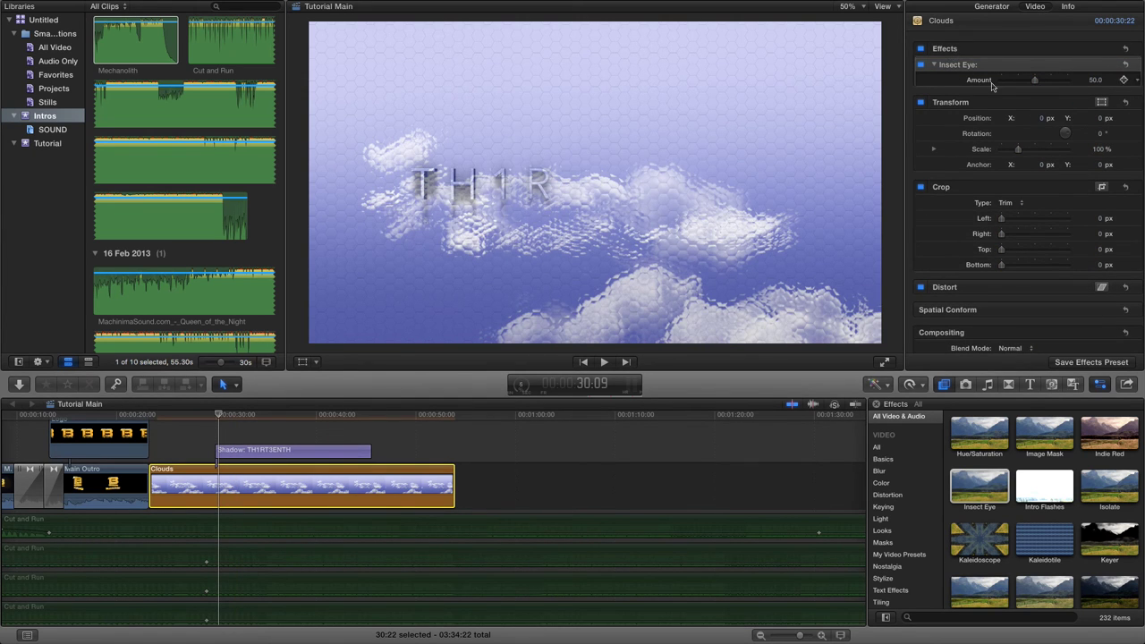
mouse_move(1036, 81)
mouse_down()
mouse_move(1065, 83)
mouse_move(1054, 83)
mouse_up()
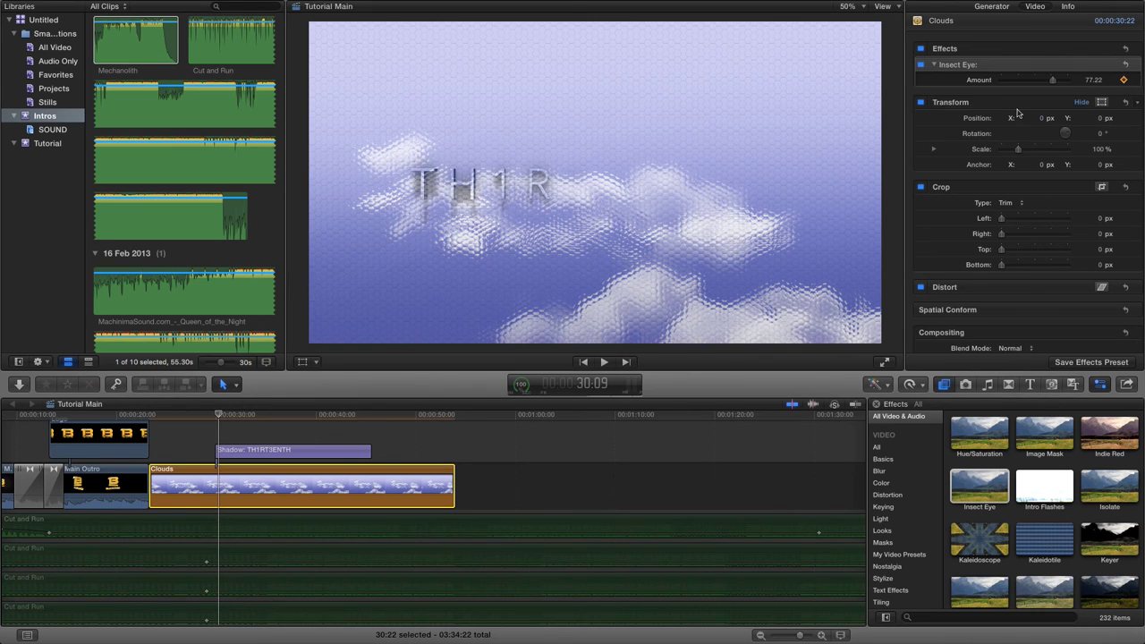
Step: Set the Insect Eye amount to 0 with a keyframe at 32:16, and play back the effect from just before the Shadow title
drag(215, 414, 239, 414)
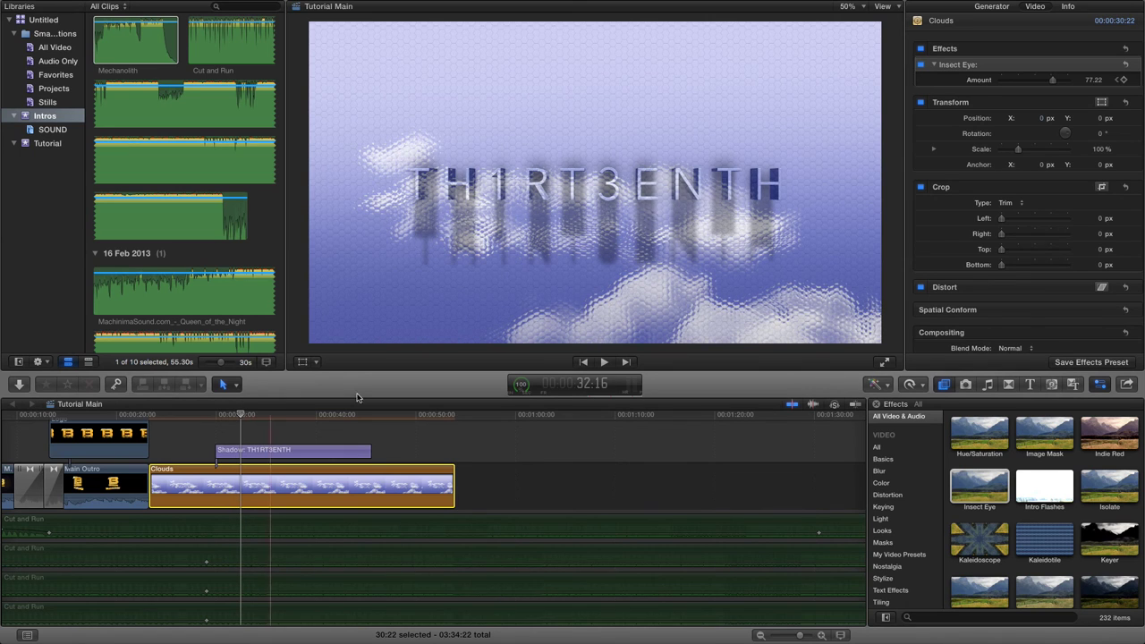
drag(1036, 84, 993, 86)
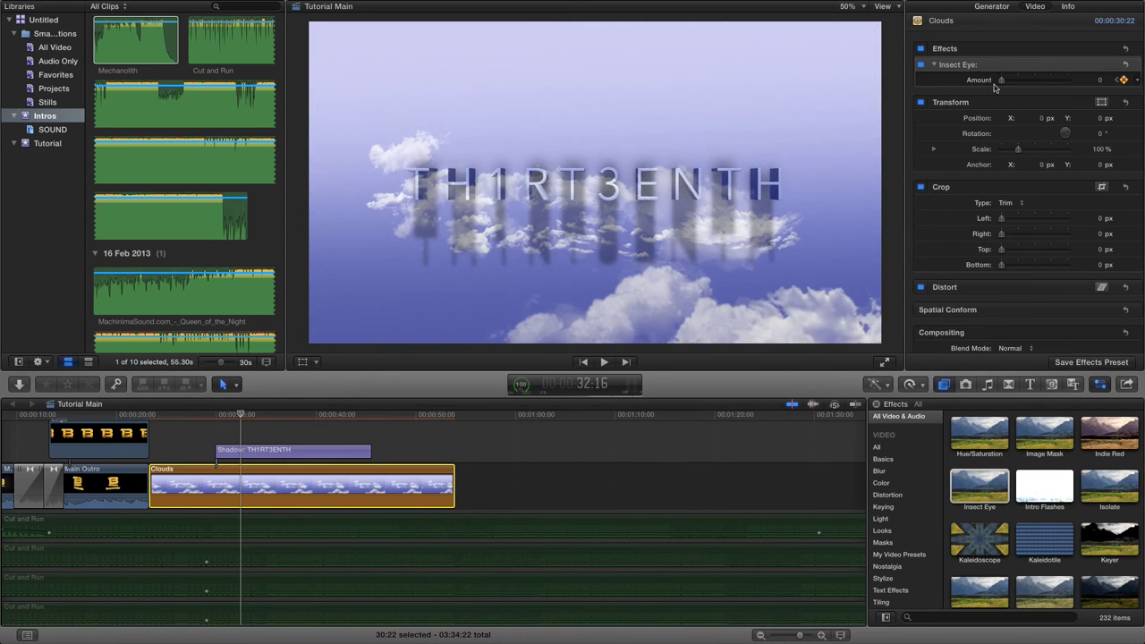
drag(235, 415, 210, 417)
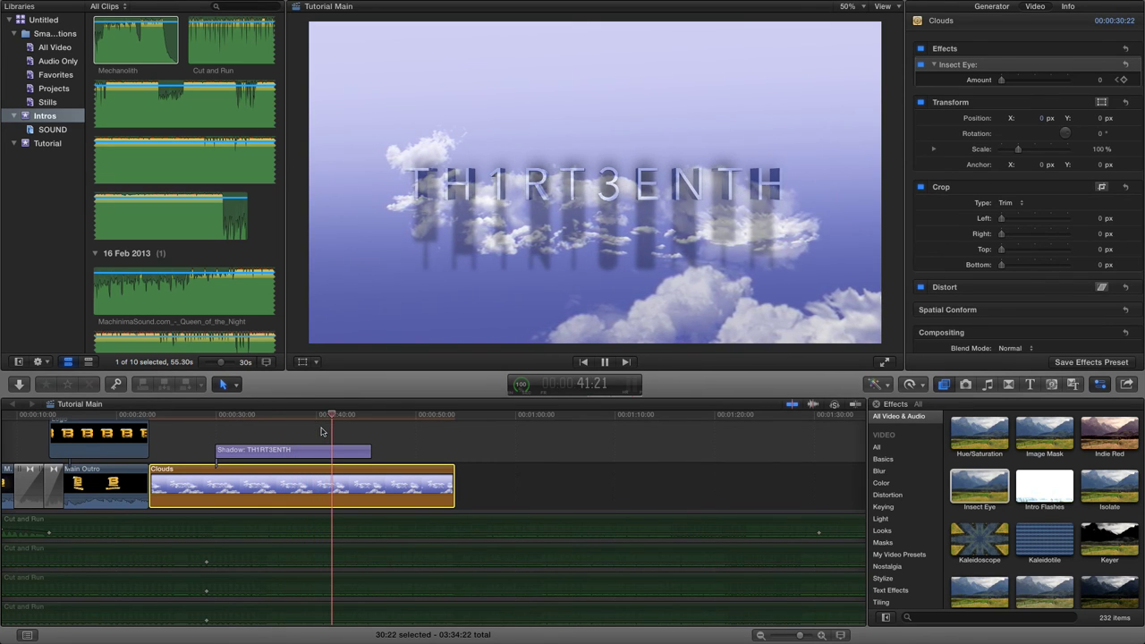
Step: Add an Insect Eye amount keyframe at 0 at 41:24, and raise the amount at 45:03, near the Shadow title's end
click(334, 413)
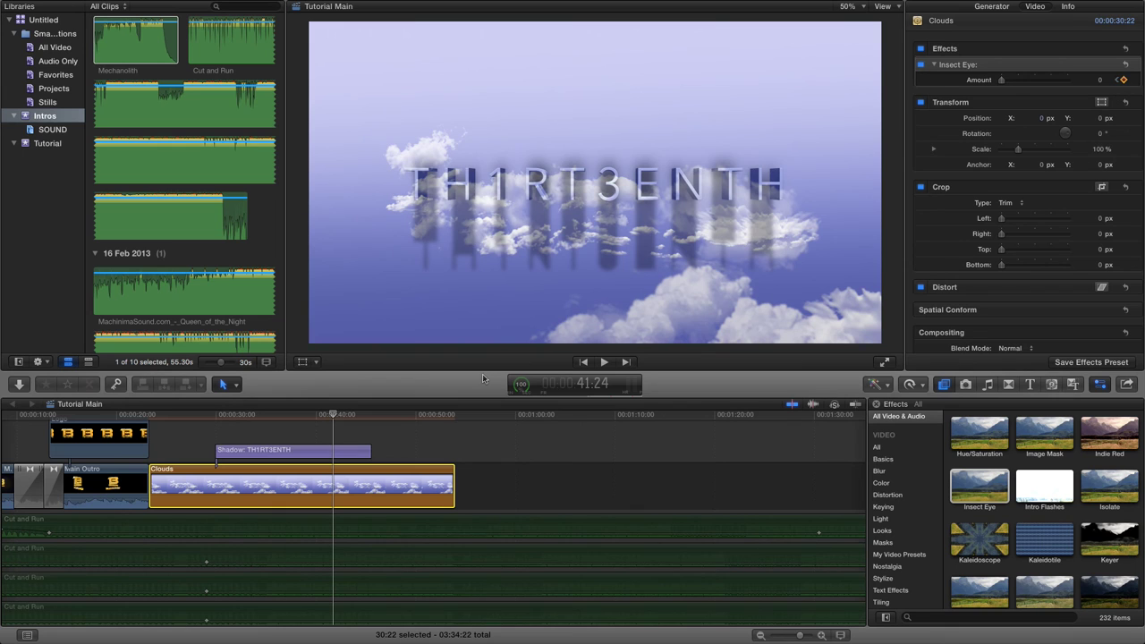
drag(335, 414, 366, 416)
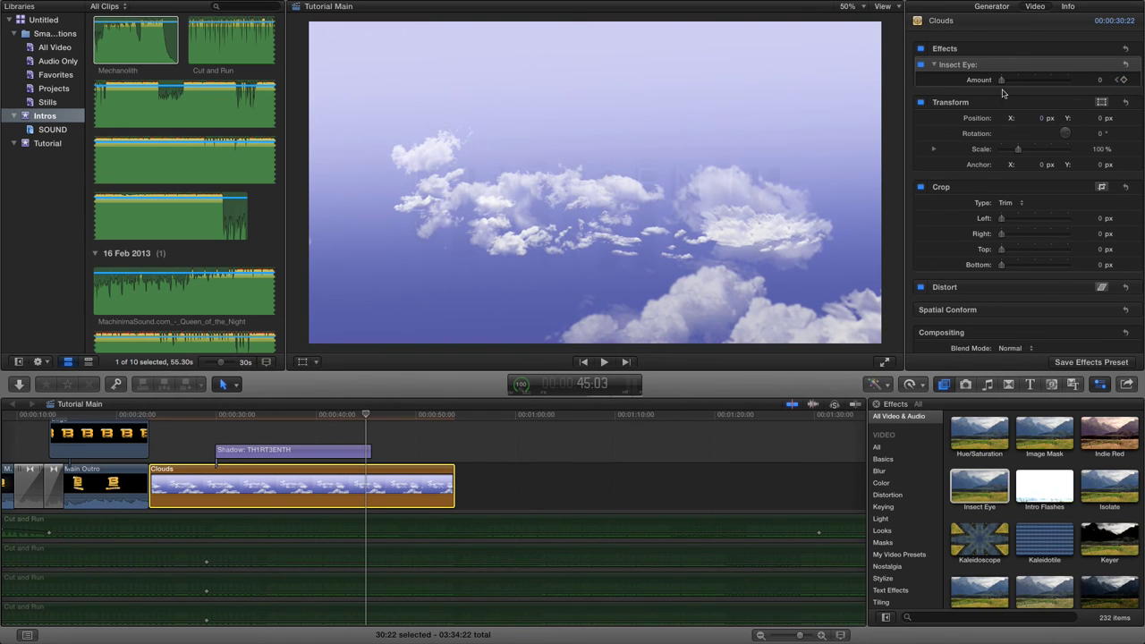
drag(1003, 82, 1060, 81)
Step: Return the playhead to 29:18, just before the Shadow title, to review the animated Insect Eye effect
drag(414, 414, 214, 418)
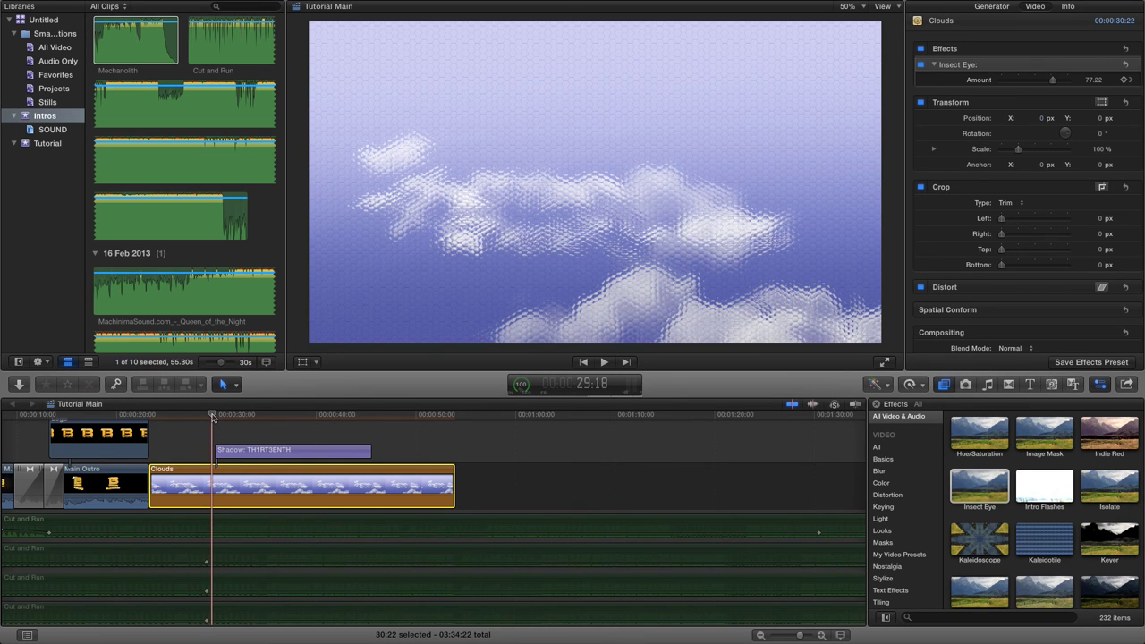